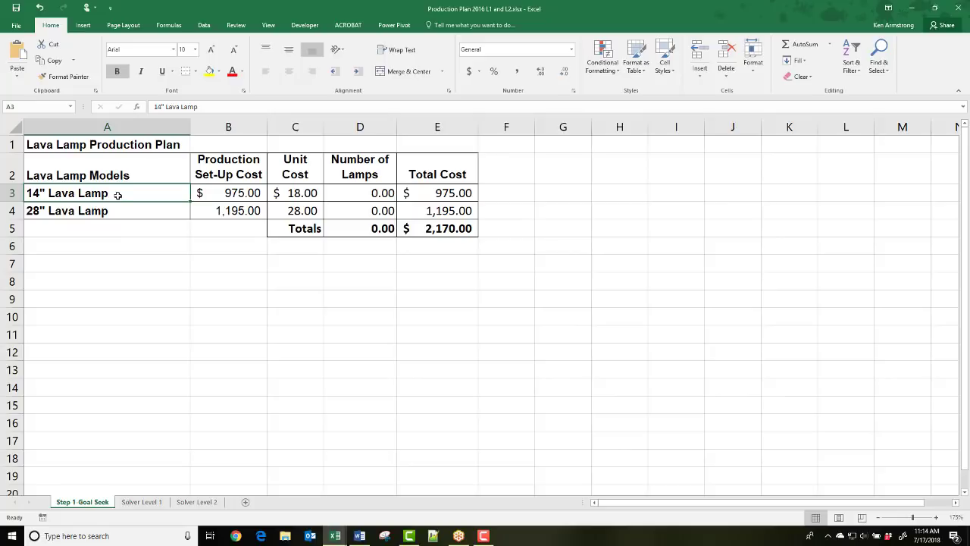
# Examine the lava lamp plan's set-up costs, unit costs, lamp counts and total formulas, including the Total Cost formula in E3.
pyautogui.press('Down')
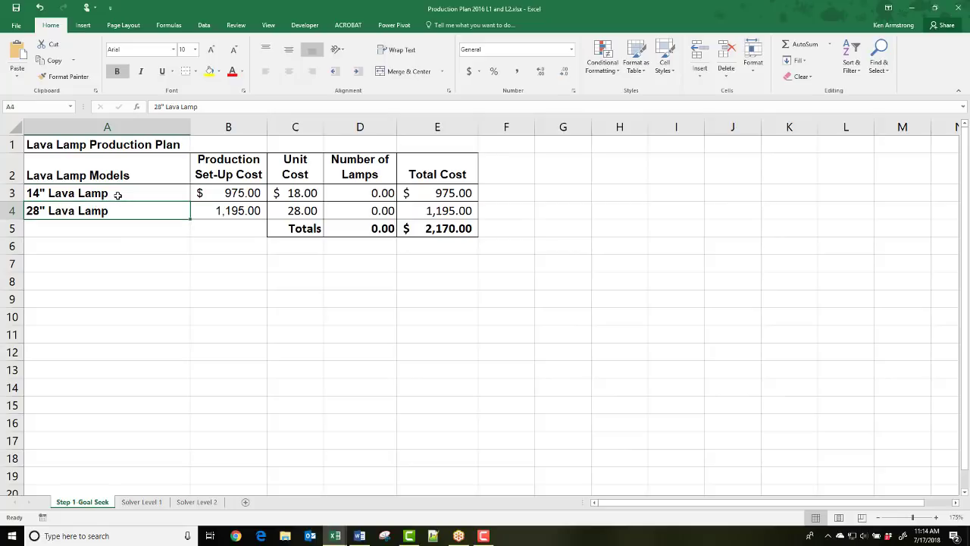
pyautogui.press('Up')
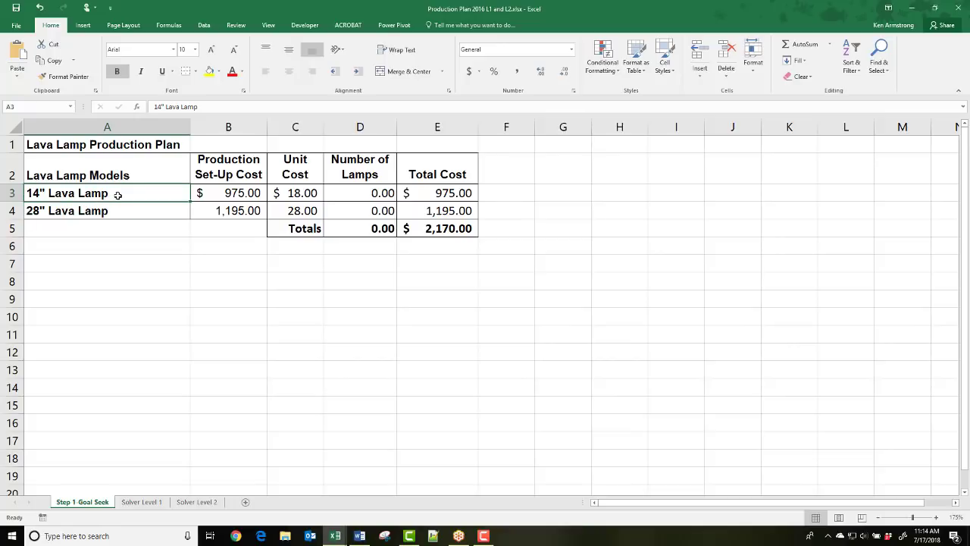
pyautogui.press('Right')
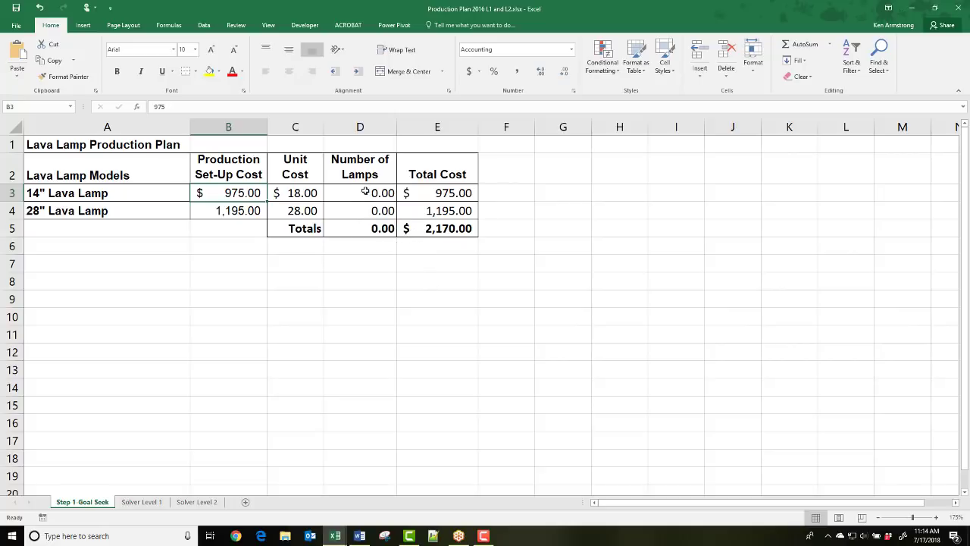
pyautogui.moveTo(364, 191); pyautogui.dragTo(362, 207)
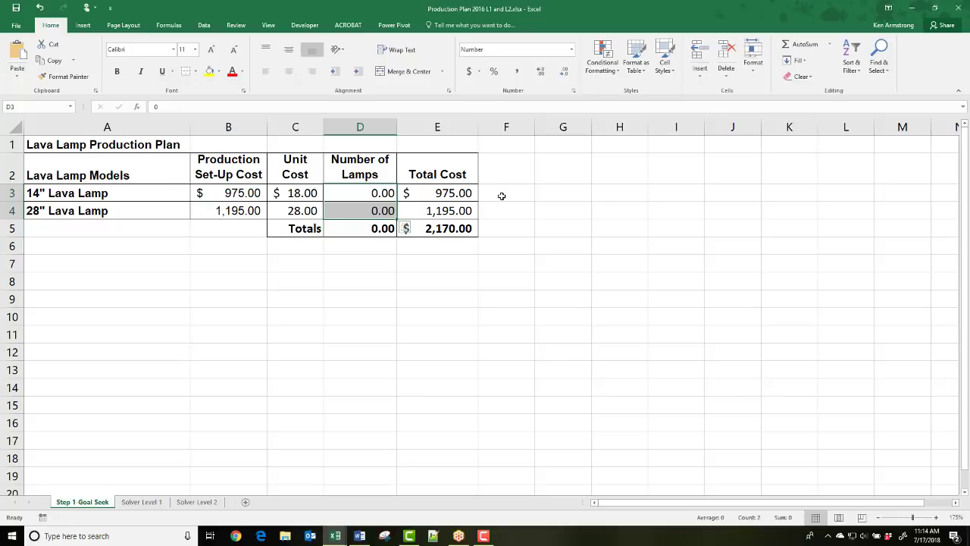
pyautogui.click(448, 230)
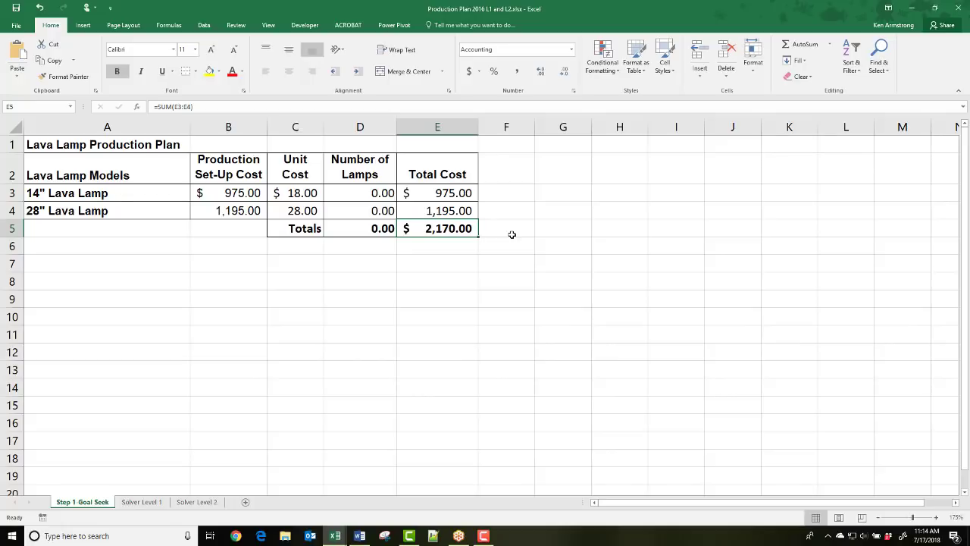
pyautogui.click(370, 228)
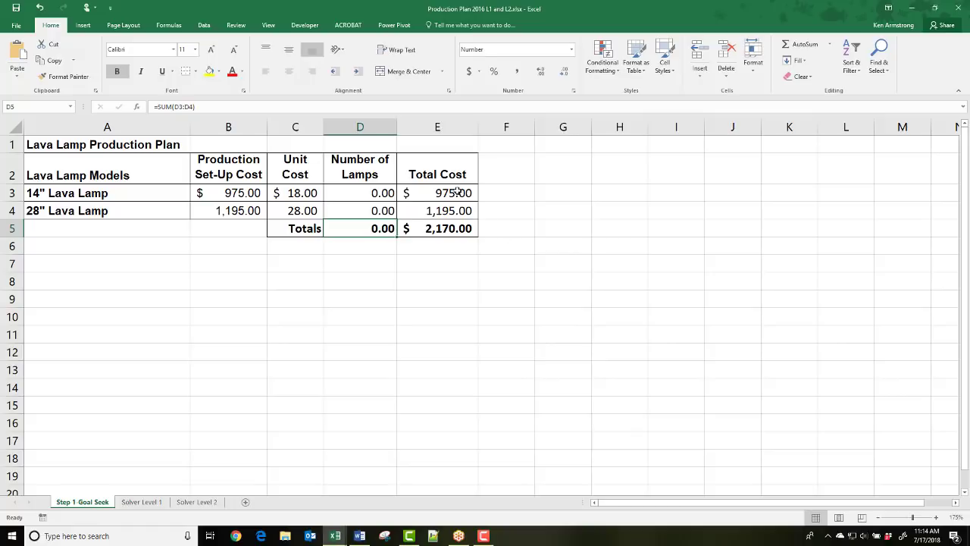
pyautogui.click(258, 209)
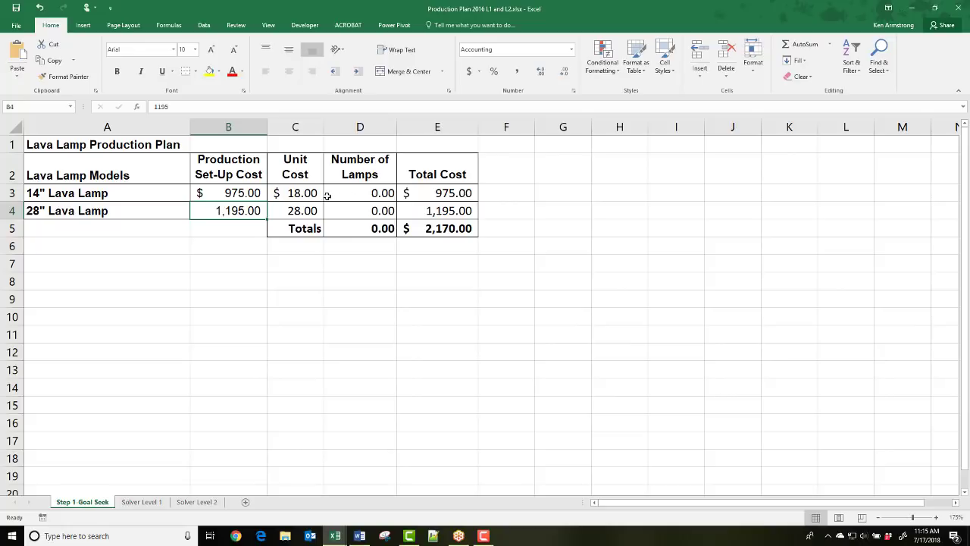
pyautogui.click(305, 210)
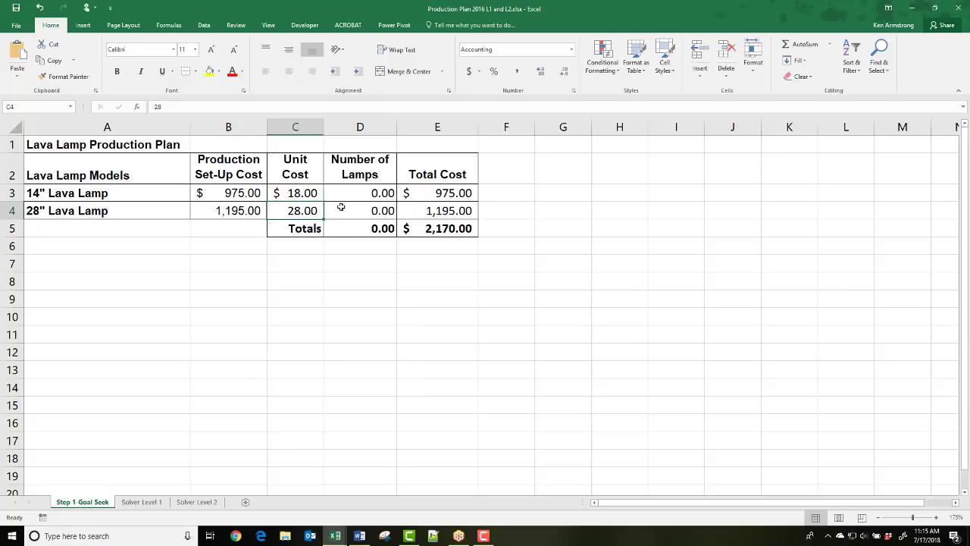
pyautogui.click(464, 193)
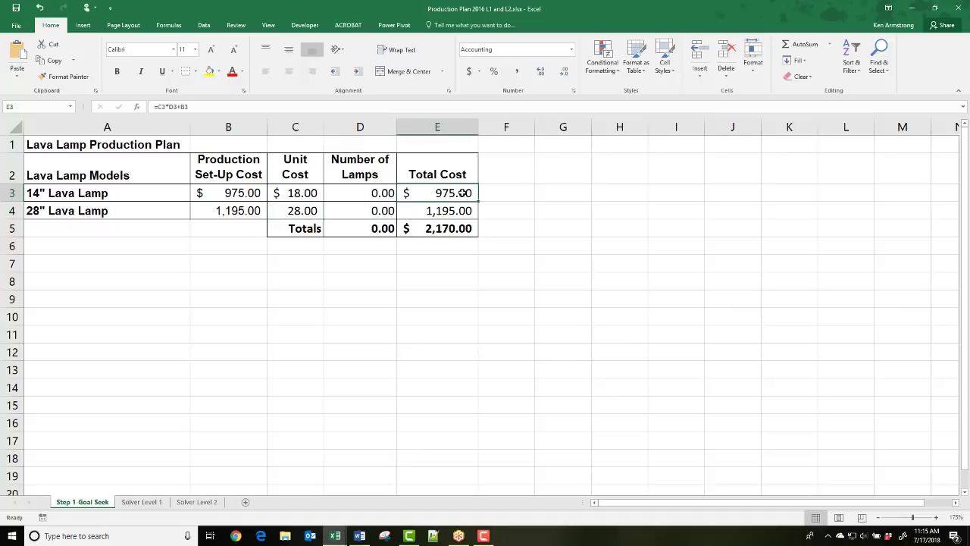
pyautogui.click(183, 107)
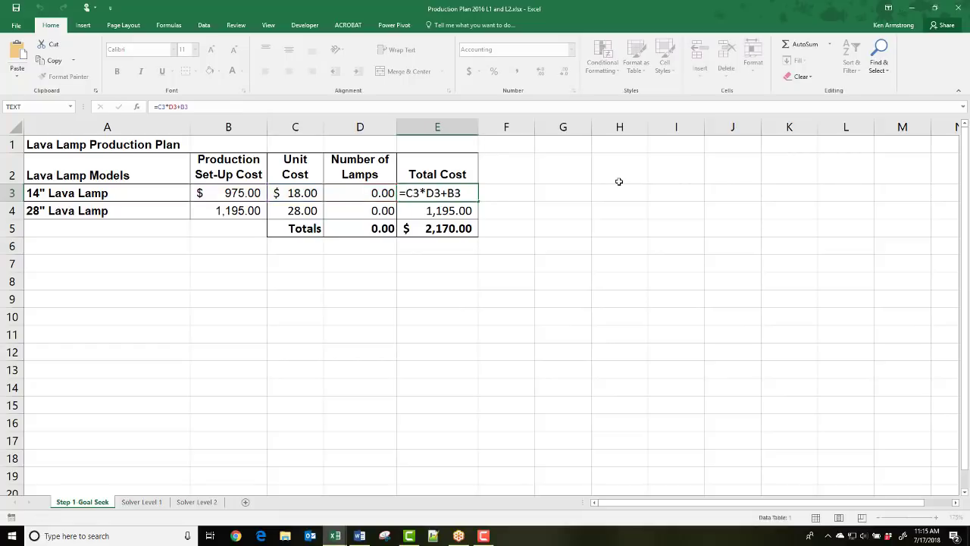
pyautogui.press('Return')
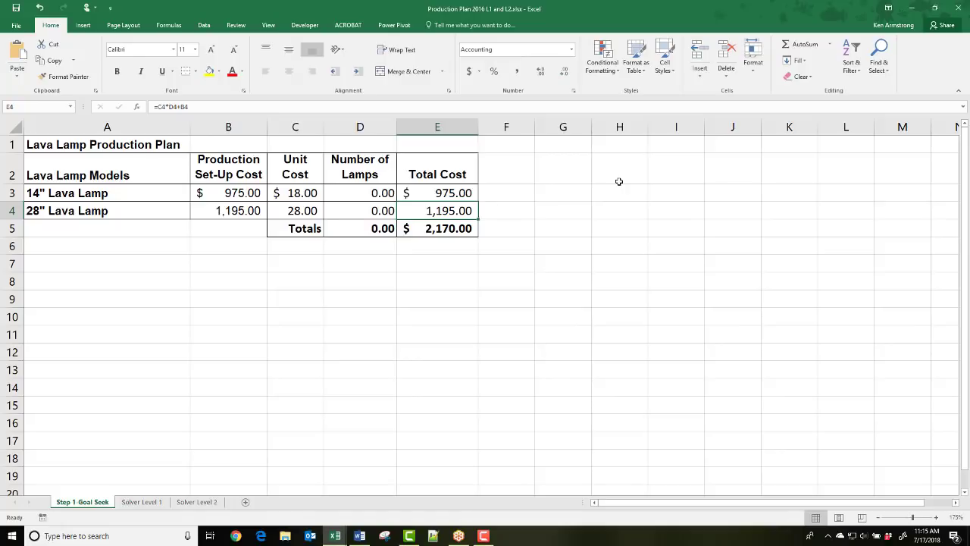
# Set the number of lamps to 150 for both the 14-inch and 28-inch models and check the overall total cost.
pyautogui.press('Left')
pyautogui.press('Up')
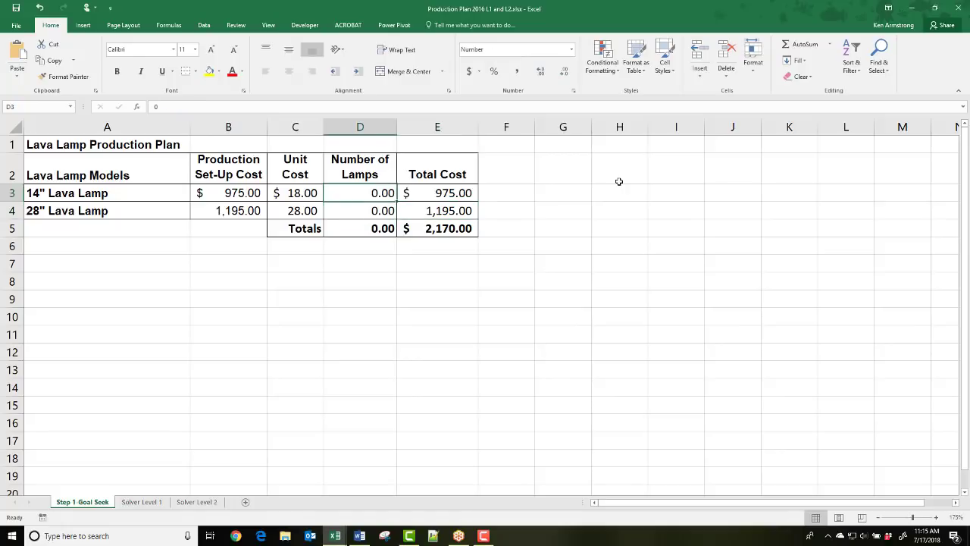
pyautogui.write('150')
pyautogui.press('Return')
pyautogui.write('0')
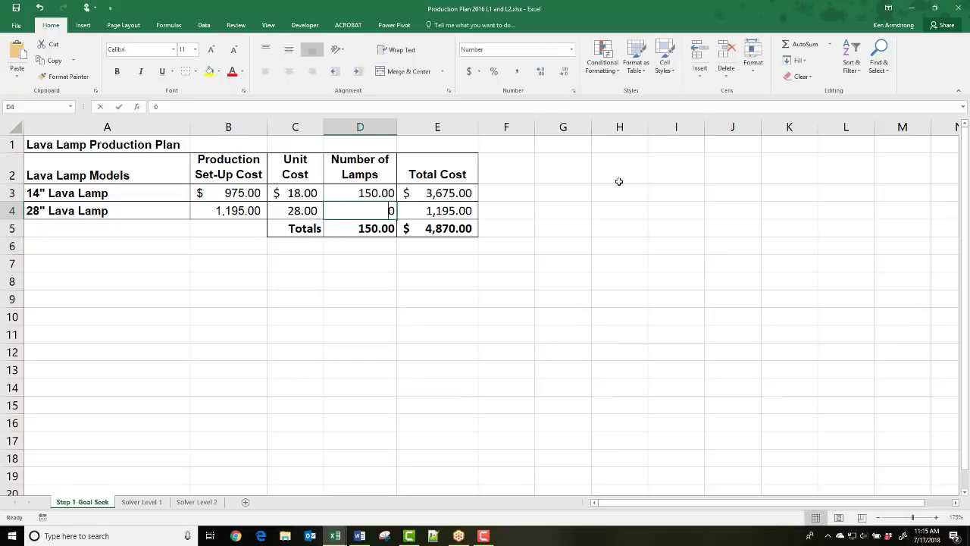
pyautogui.write('150')
pyautogui.press('Return')
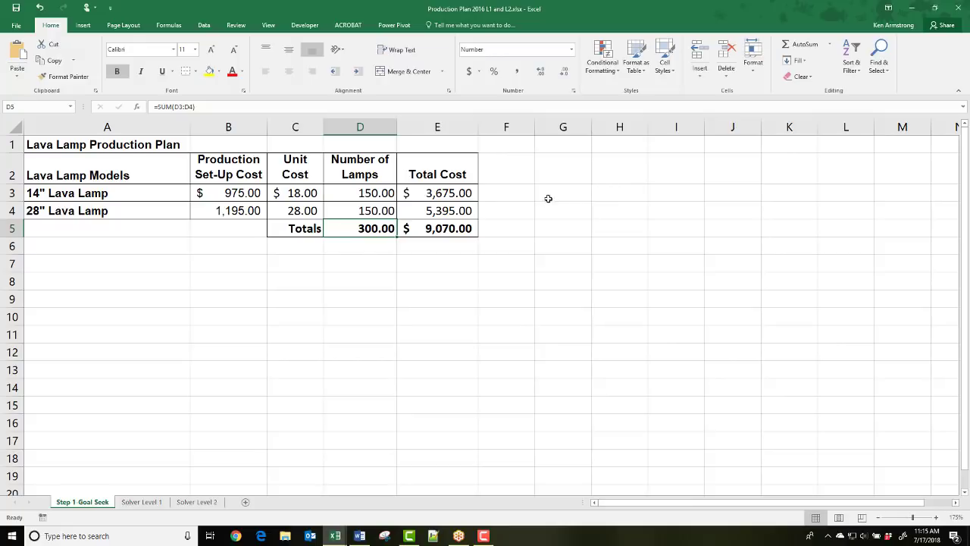
pyautogui.click(463, 225)
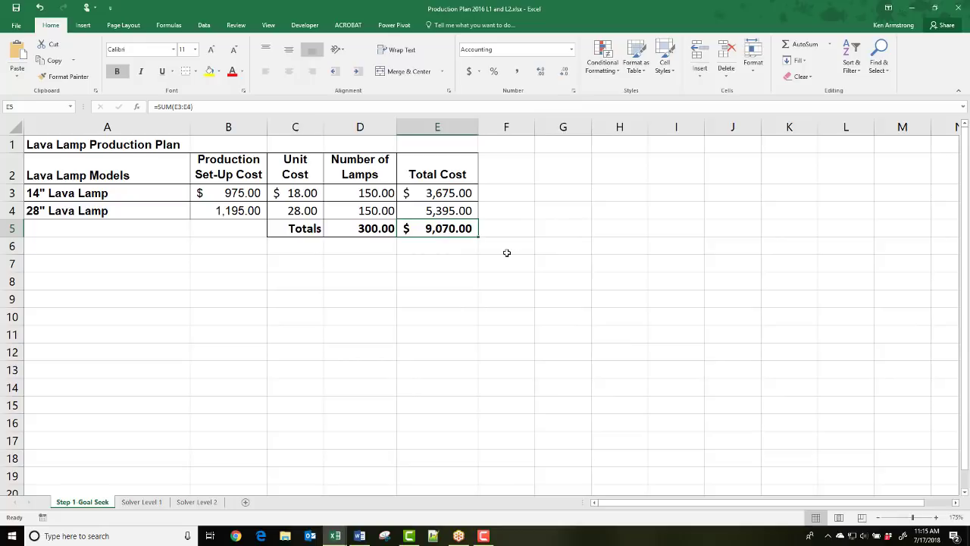
# Set the number of lamps to 175 for both models in D3 and D4 and check the overall total cost.
pyautogui.click(366, 193)
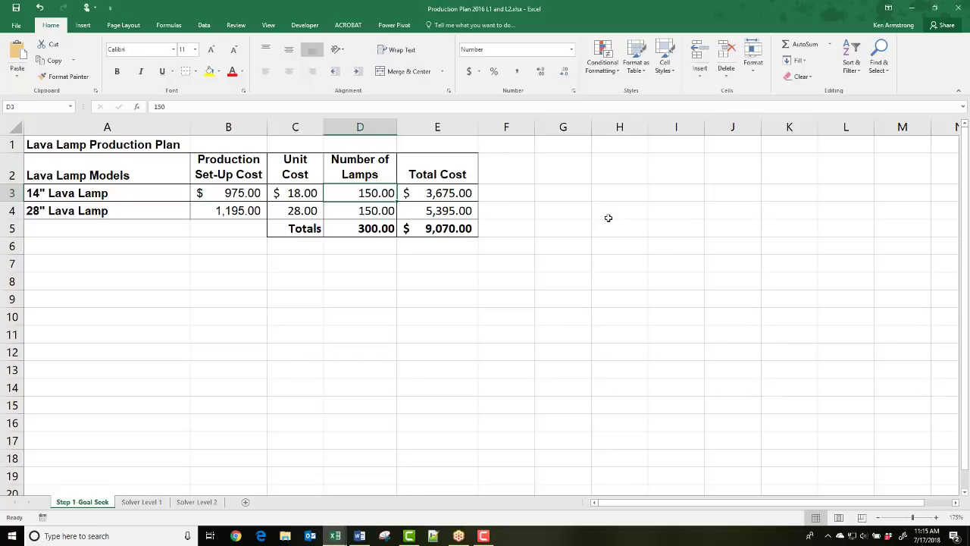
pyautogui.write('175')
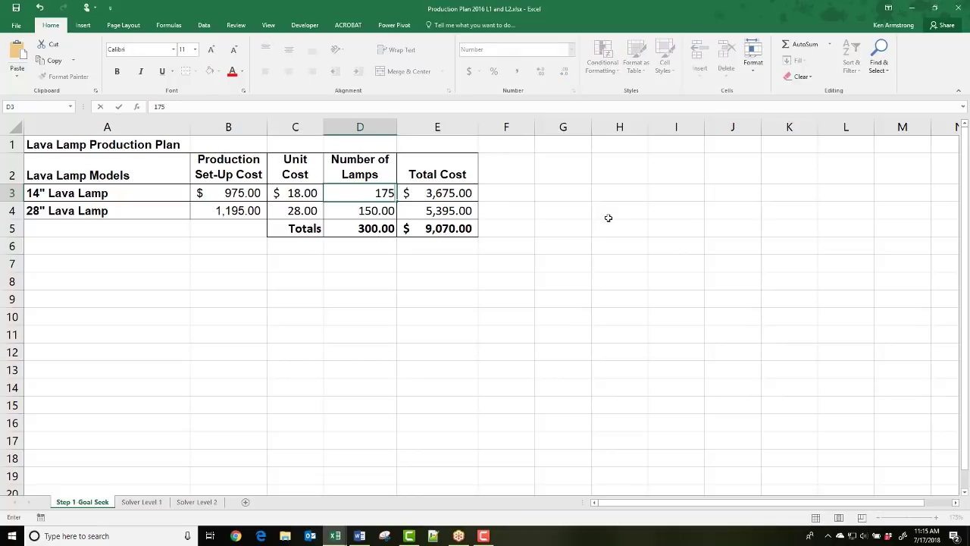
pyautogui.press('Return')
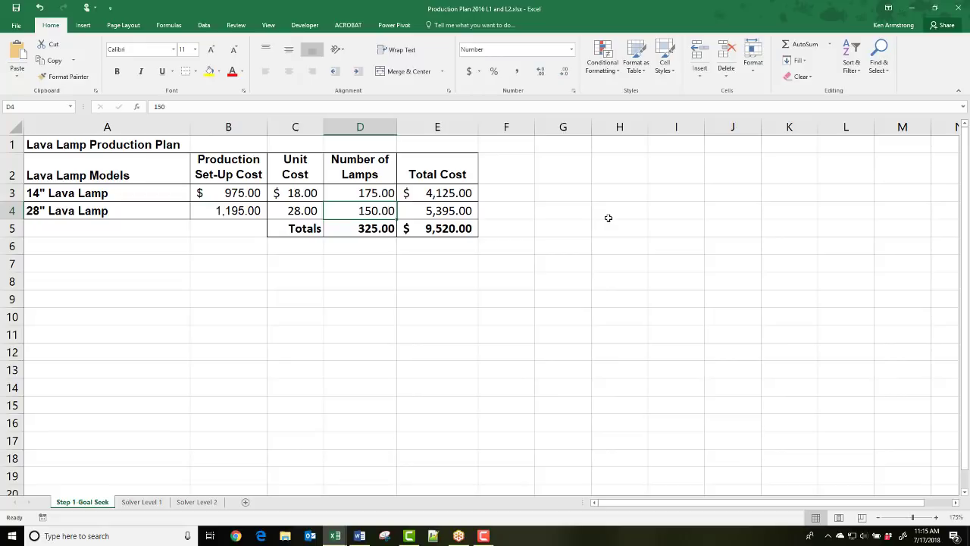
pyautogui.write('175')
pyautogui.press('Return')
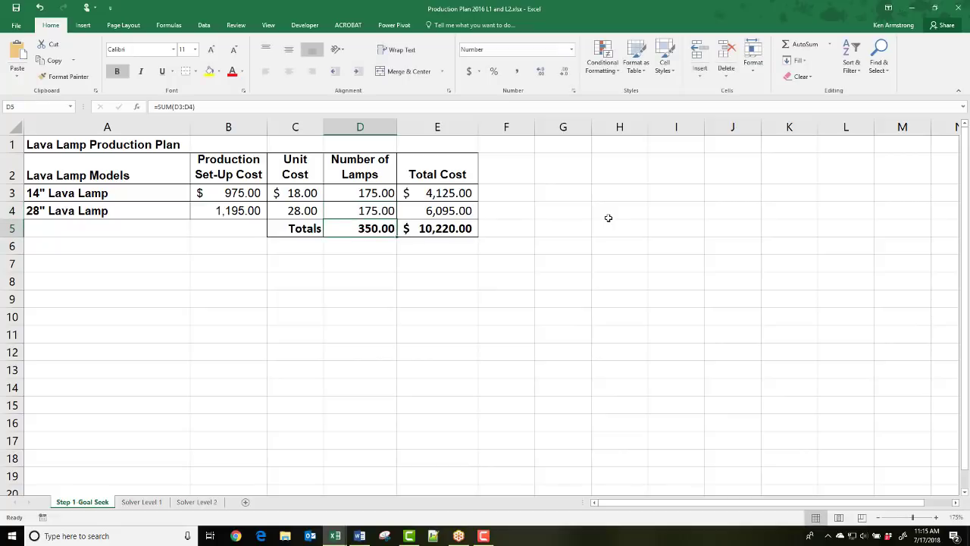
pyautogui.press('Right')
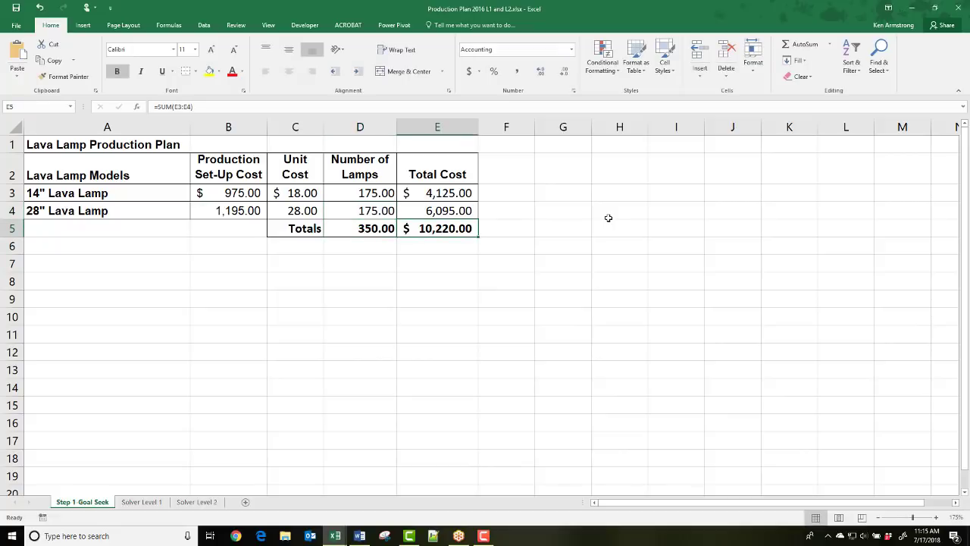
# Set the number of 14-inch lamps in D3 to 160.
pyautogui.click(368, 194)
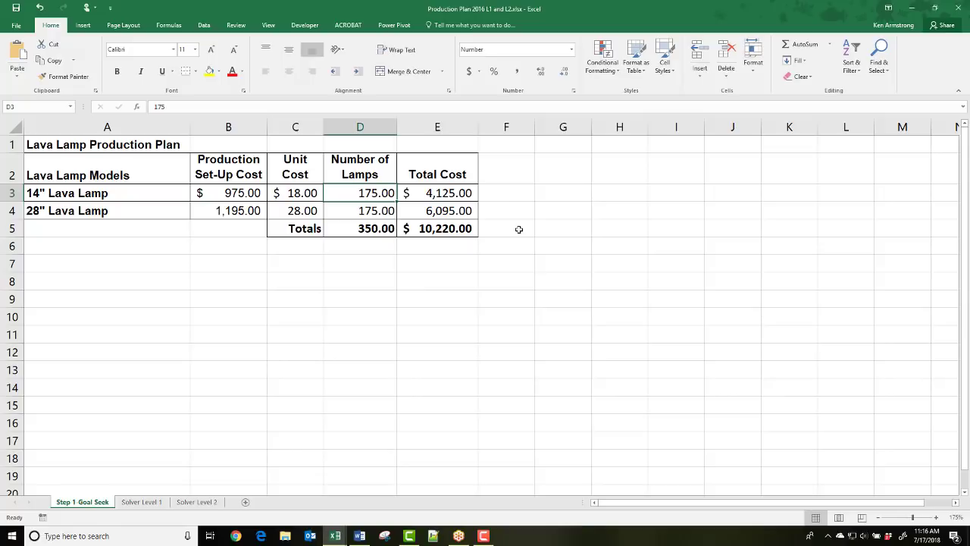
pyautogui.write('160')
pyautogui.press('Return')
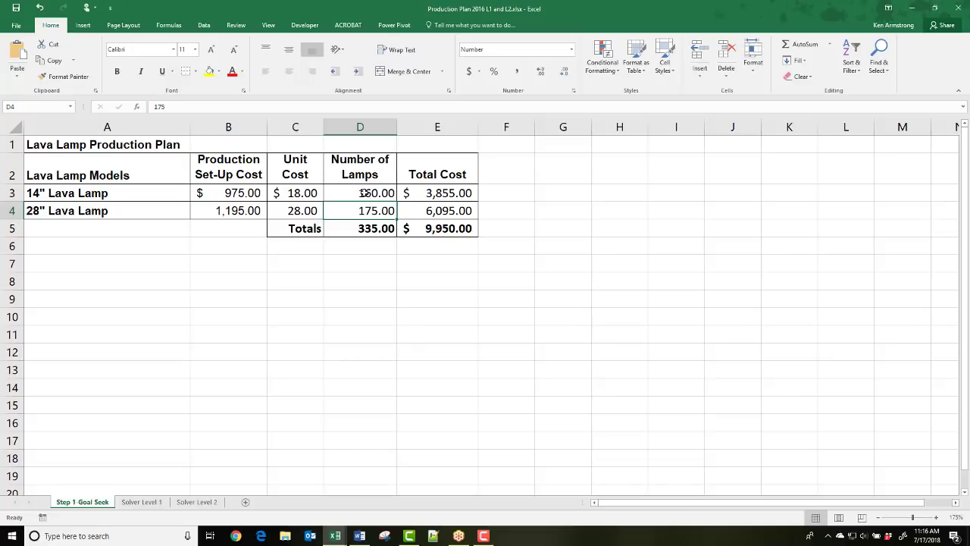
# Clear the number of lamps for both models in D3:D4.
pyautogui.moveTo(363, 193); pyautogui.dragTo(365, 212)
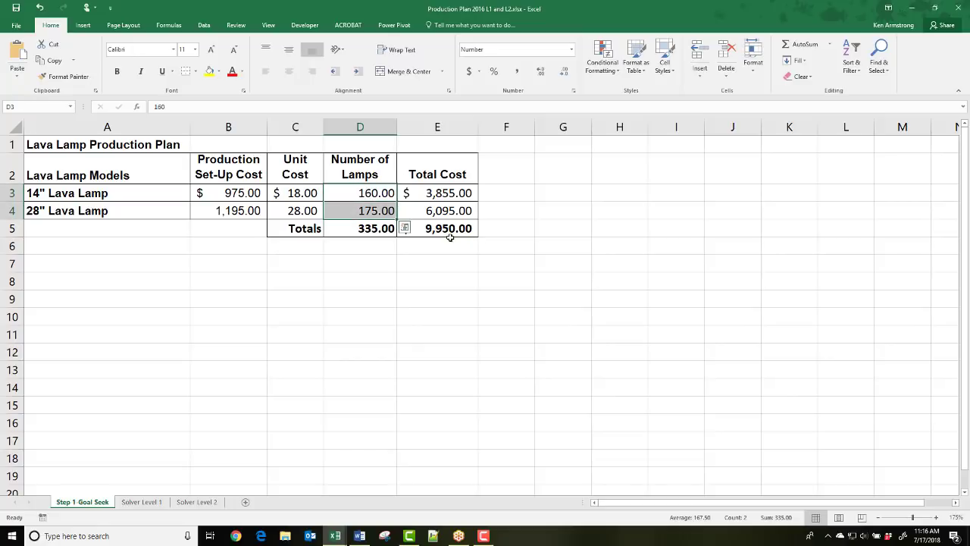
pyautogui.press('Delete')
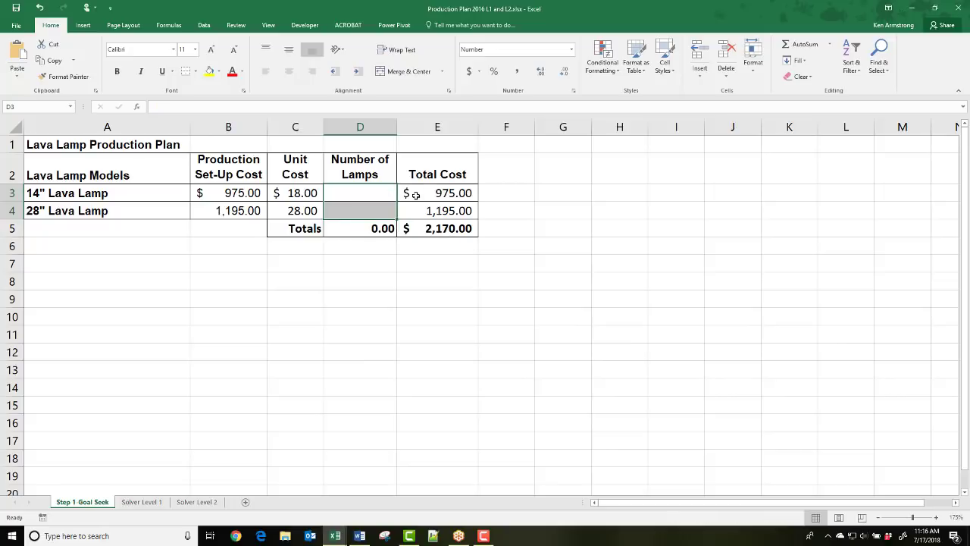
pyautogui.click(385, 192)
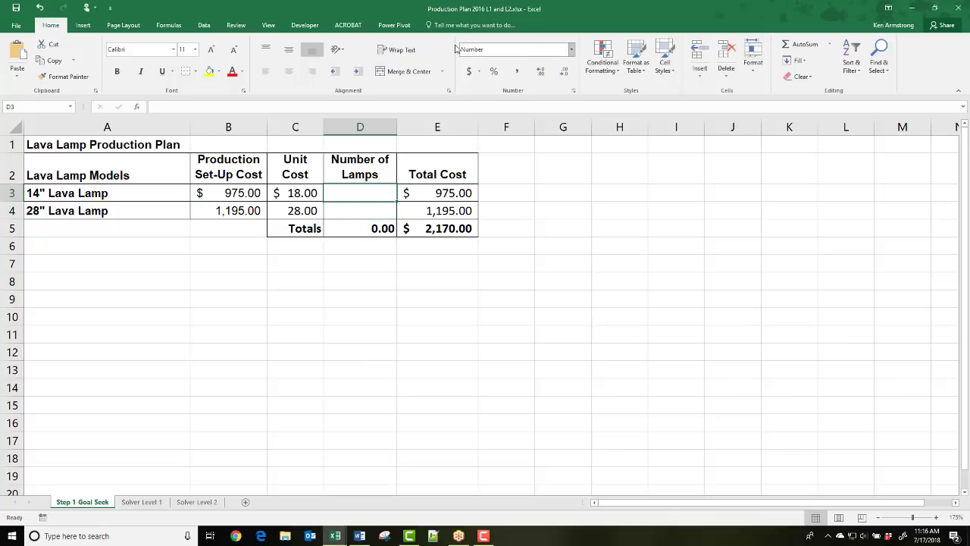
# Run Goal Seek to bring the 14-inch total cost in E3 to 5000 by changing the lamp count in D3, and keep the solution.
pyautogui.click(204, 25)
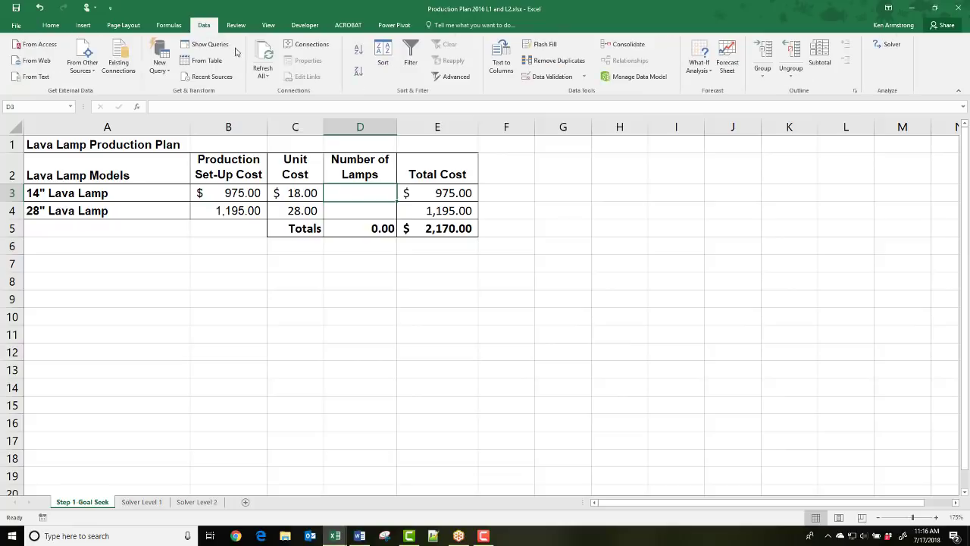
pyautogui.click(699, 65)
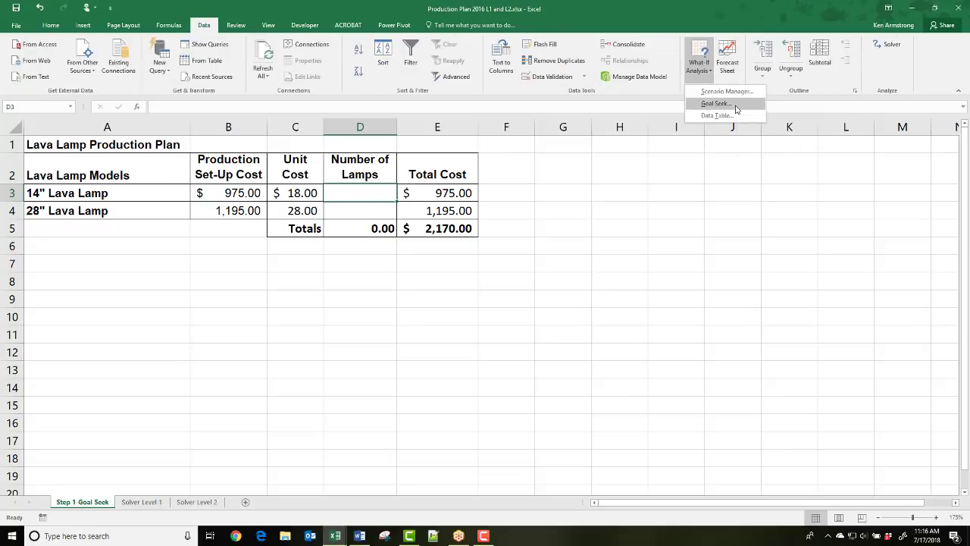
pyautogui.click(735, 107)
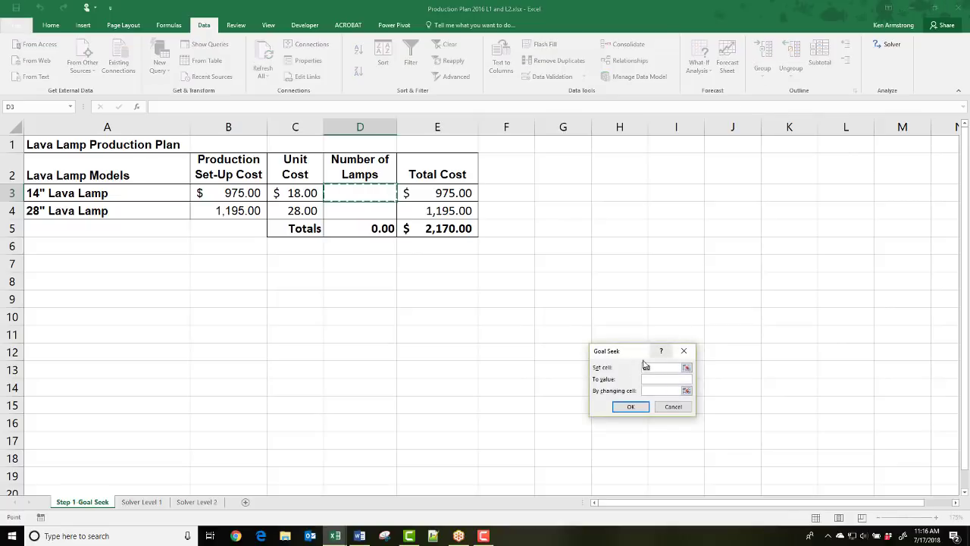
pyautogui.moveTo(637, 358); pyautogui.dragTo(567, 176)
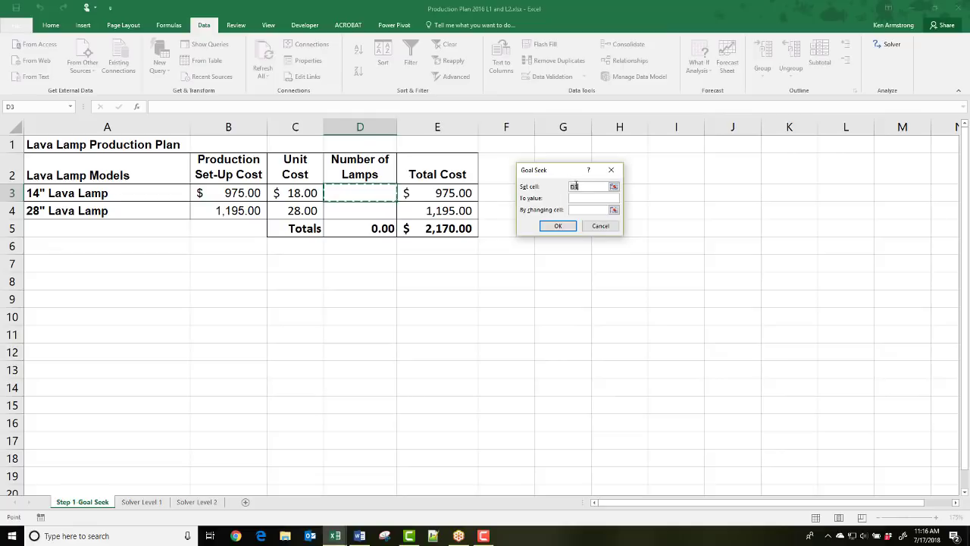
pyautogui.click(453, 192)
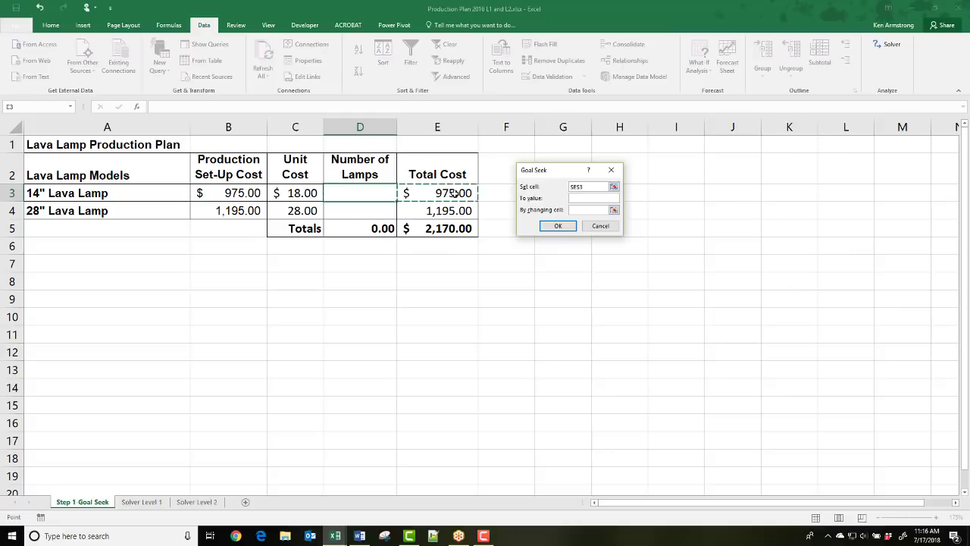
pyautogui.click(598, 198)
pyautogui.write('5000')
pyautogui.click(574, 210)
pyautogui.click(353, 191)
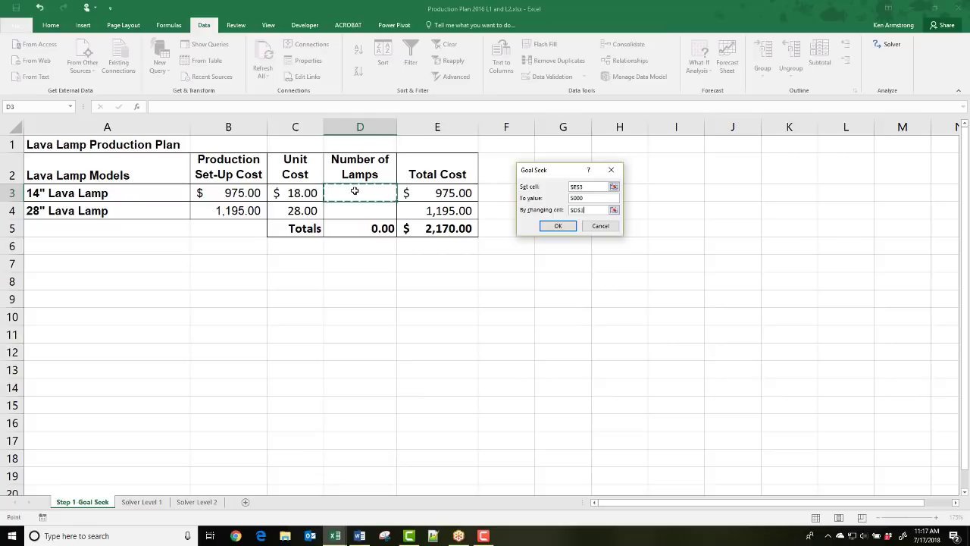
pyautogui.click(556, 227)
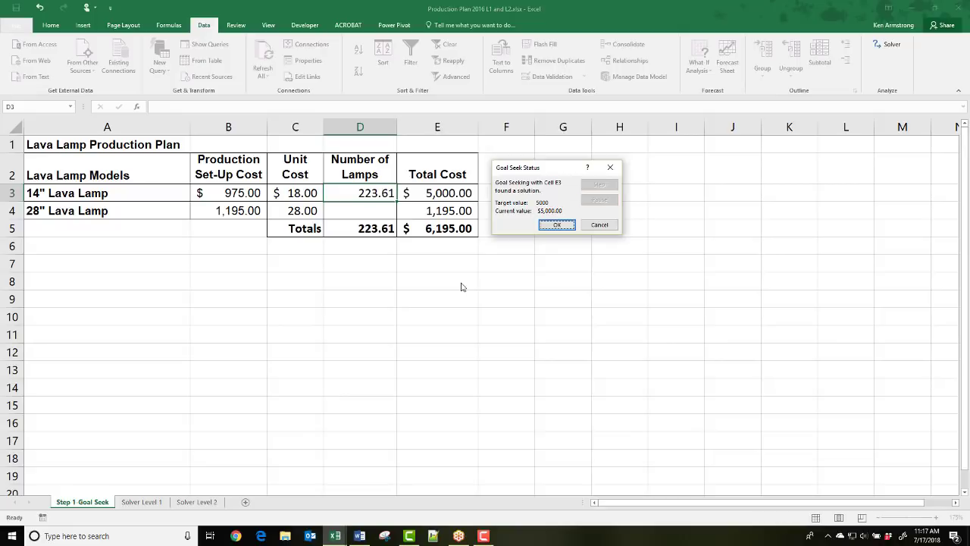
pyautogui.click(564, 228)
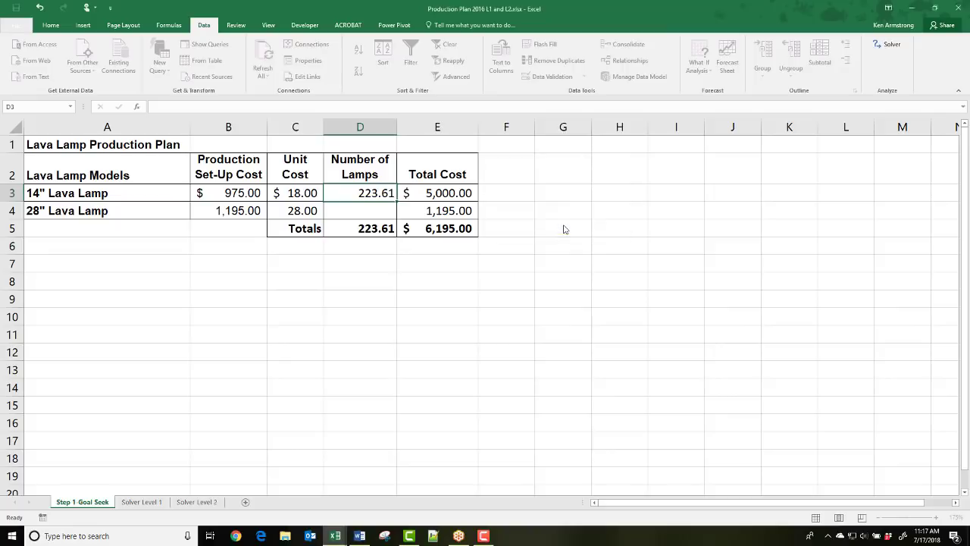
# Run Goal Seek to bring the 28-inch total cost in E4 to 5000 by changing the lamp count in D4, and keep the solution.
pyautogui.click(449, 210)
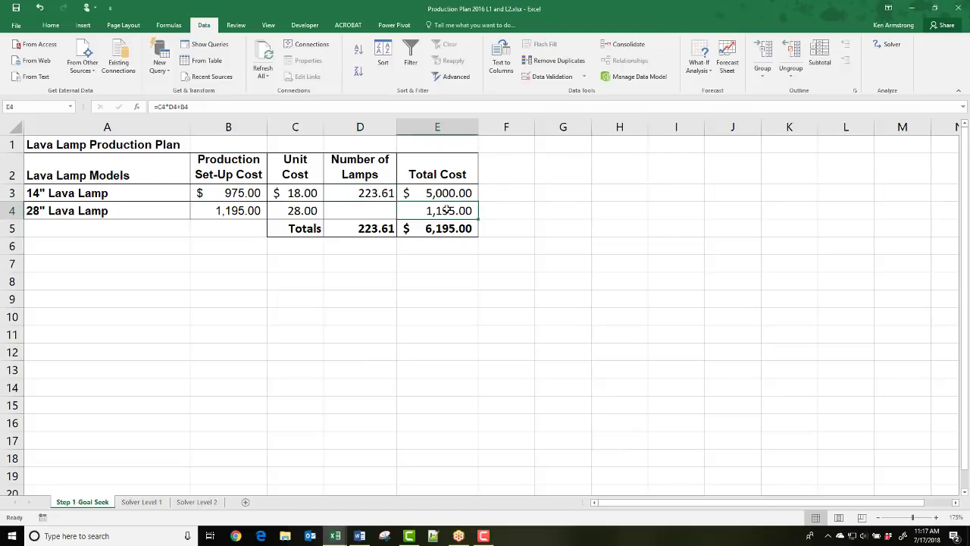
pyautogui.click(698, 65)
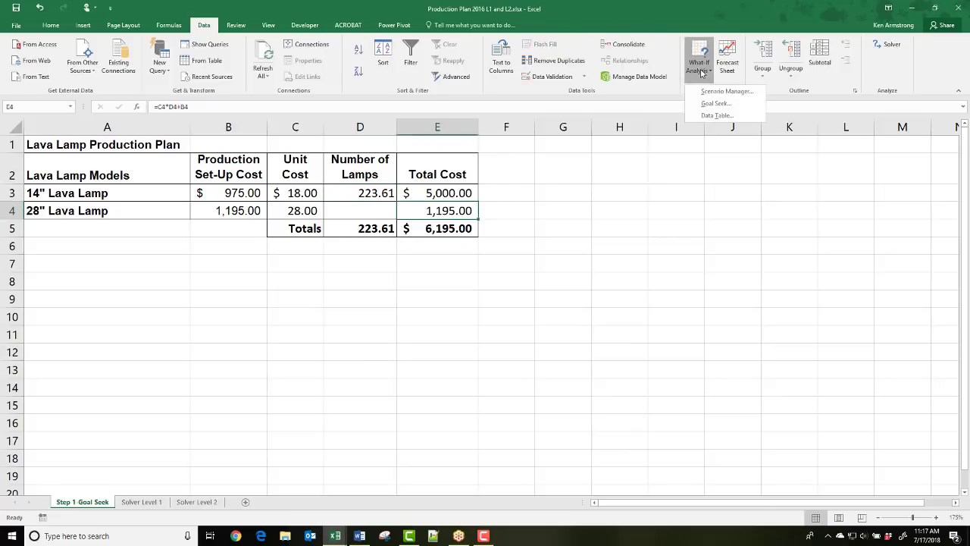
pyautogui.click(745, 106)
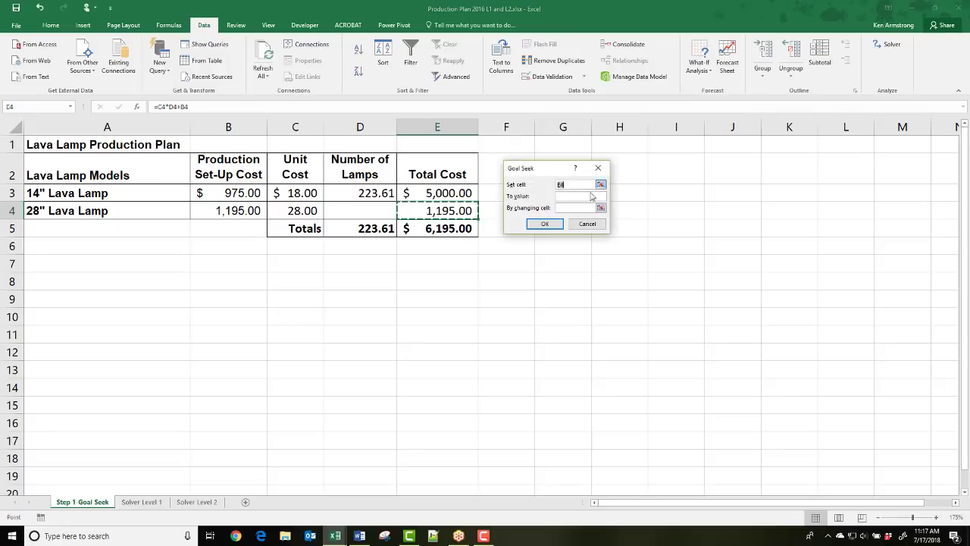
pyautogui.press('Tab')
pyautogui.write('5000')
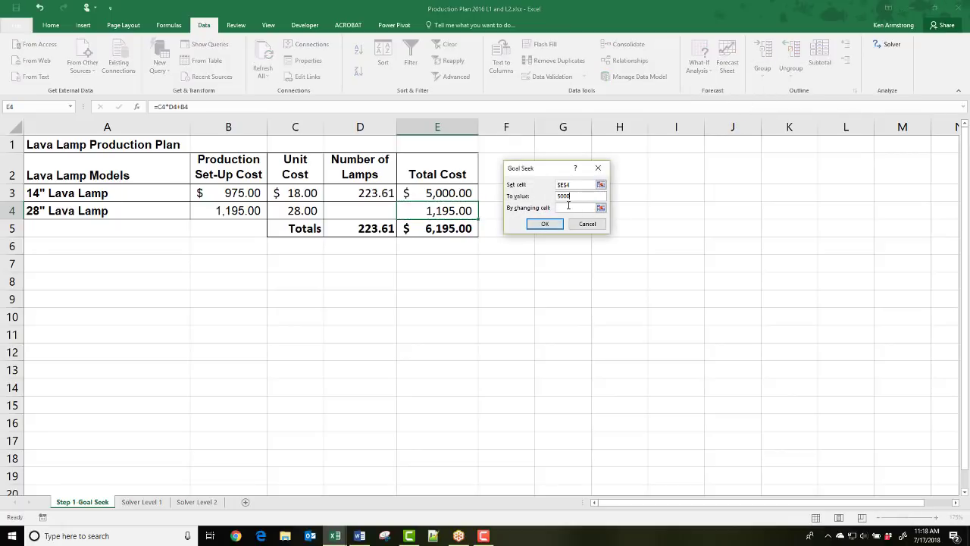
pyautogui.click(570, 207)
pyautogui.click(384, 207)
pyautogui.click(544, 223)
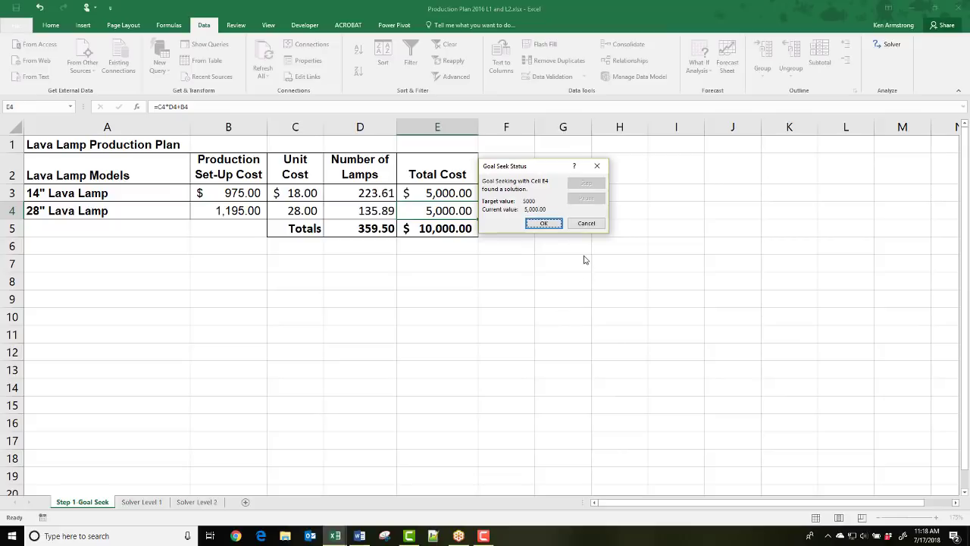
pyautogui.click(538, 223)
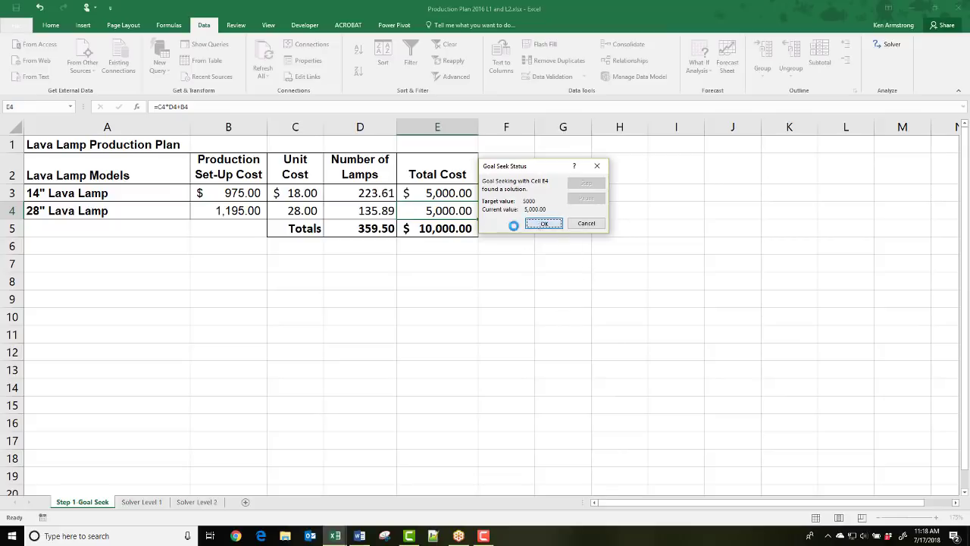
# Set whole lamp counts of 136 in D4 and 223 in D3, and check the overall total cost in E5.
pyautogui.click(379, 212)
pyautogui.write('136')
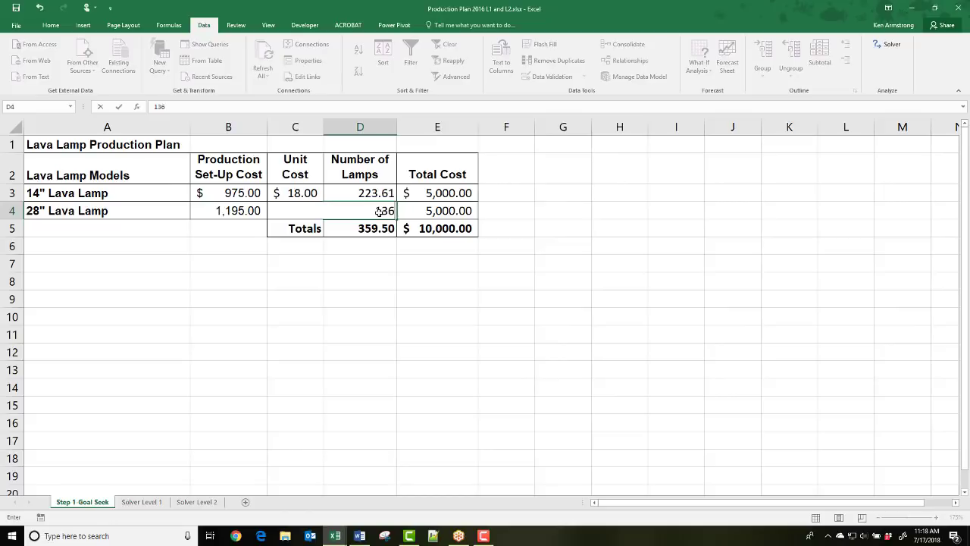
pyautogui.press('Return')
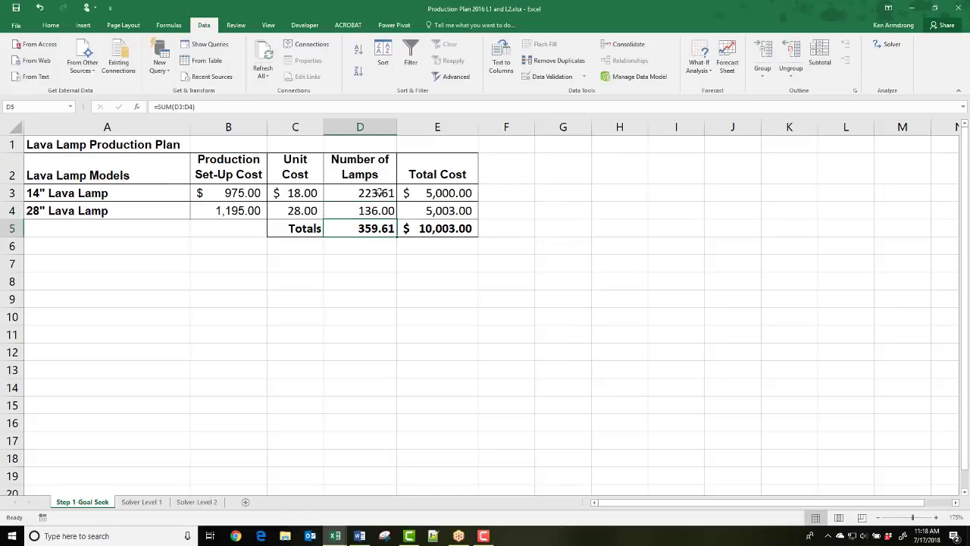
pyautogui.click(385, 194)
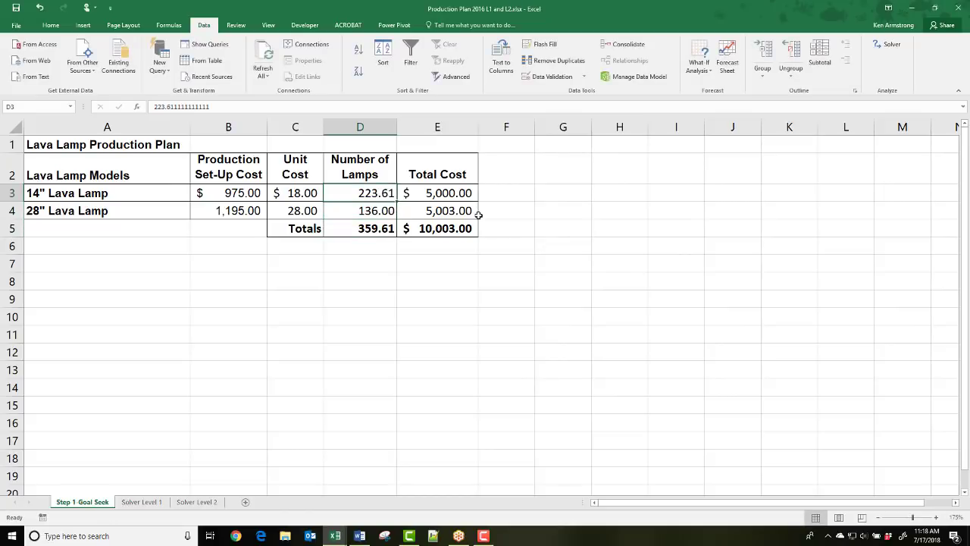
pyautogui.write('223')
pyautogui.press('Return')
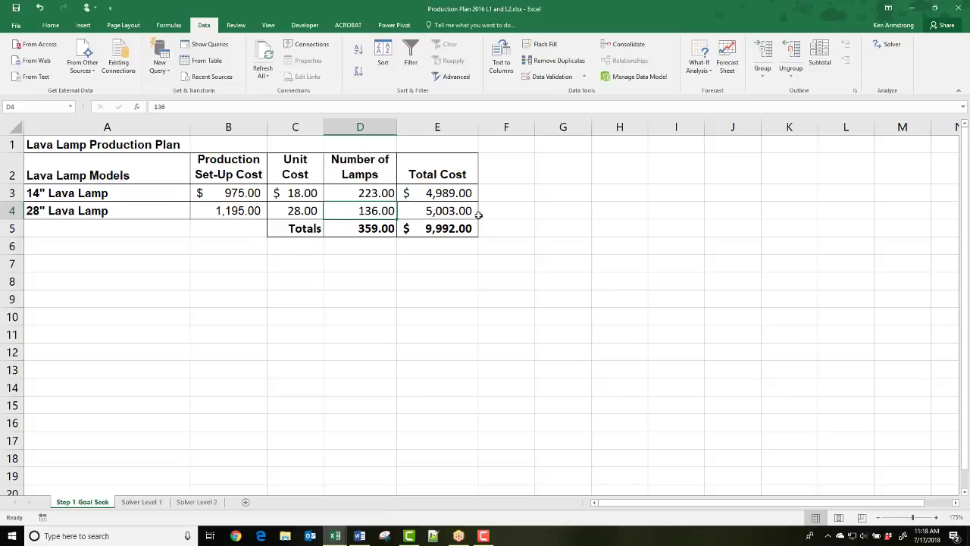
pyautogui.click(463, 231)
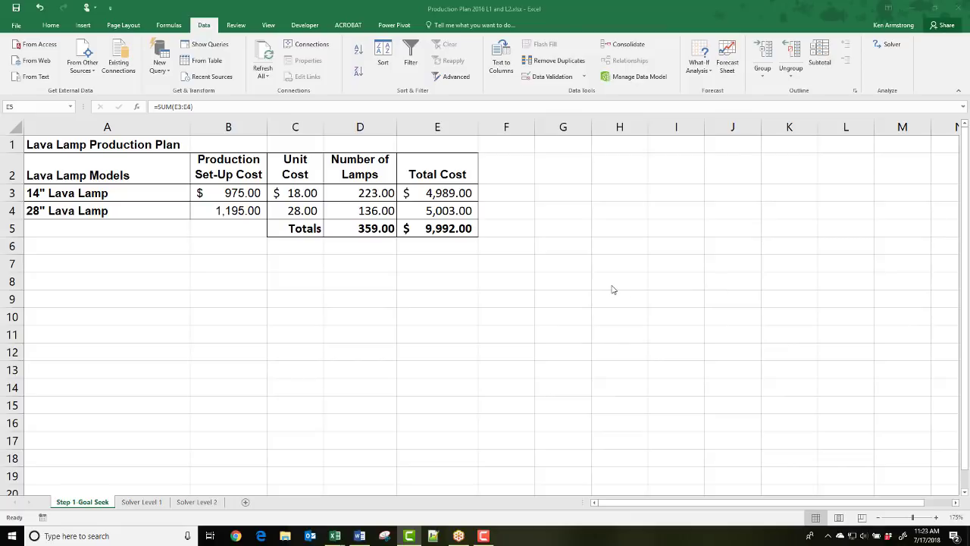
# Review the plan's lamp counts and costs, and set the number of 28-inch lamps in D4 to 150.
pyautogui.click(448, 229)
pyautogui.click(366, 210)
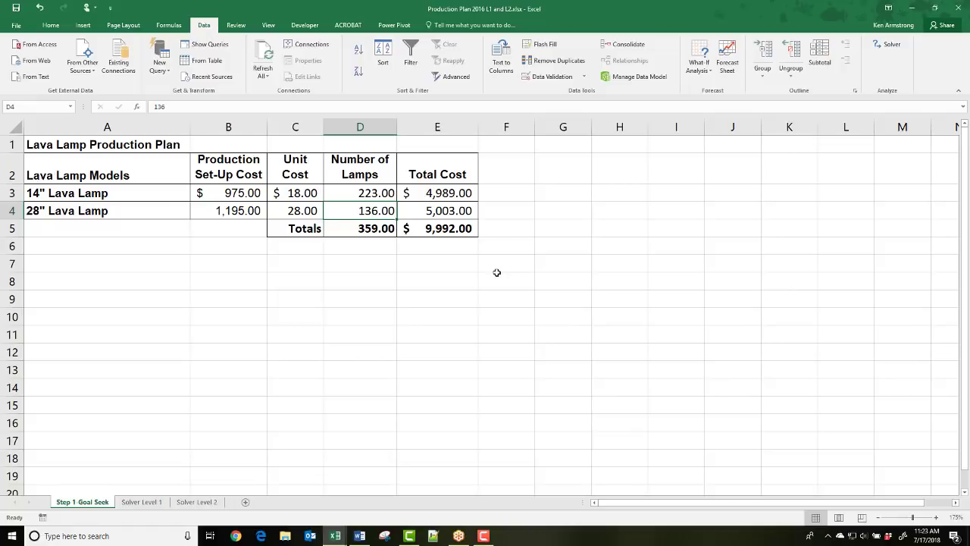
pyautogui.moveTo(369, 194); pyautogui.dragTo(416, 213)
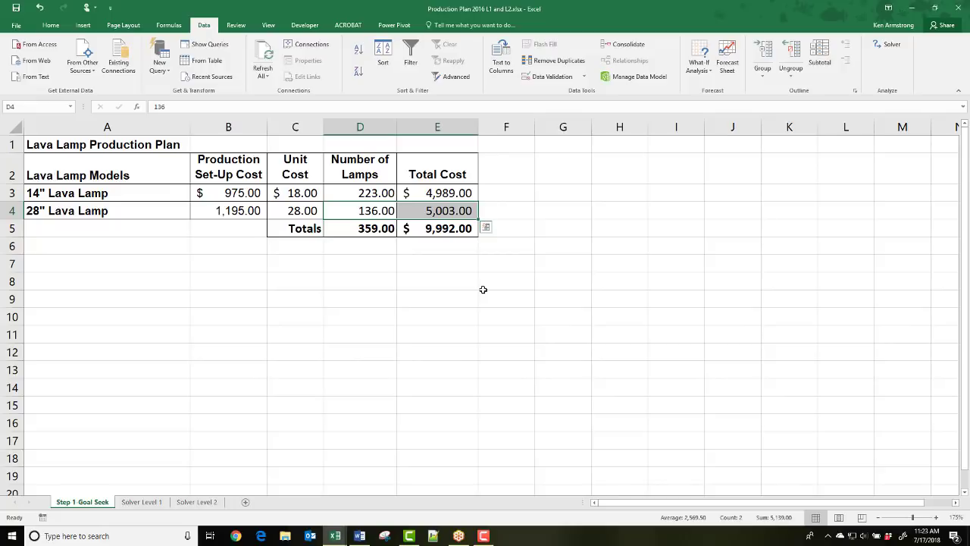
pyautogui.click(367, 211)
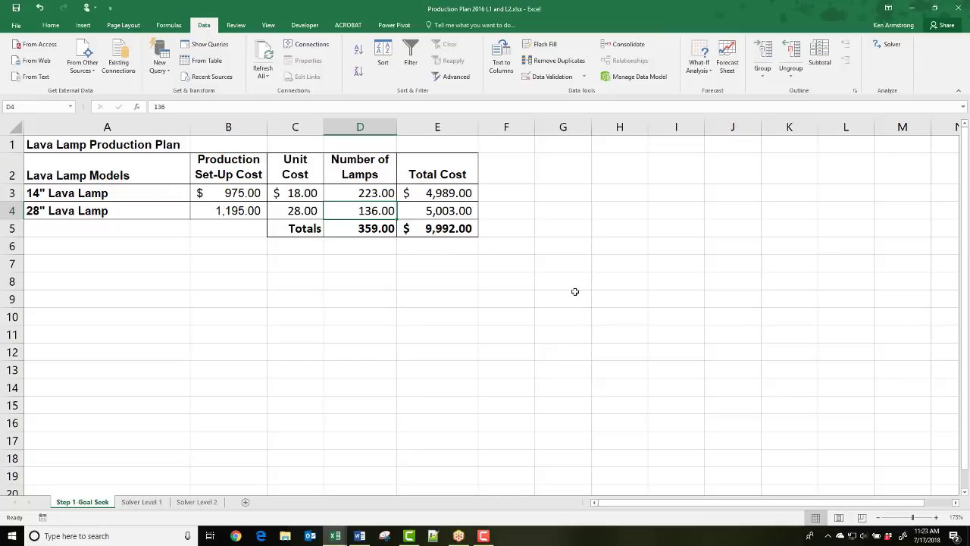
pyautogui.write('150')
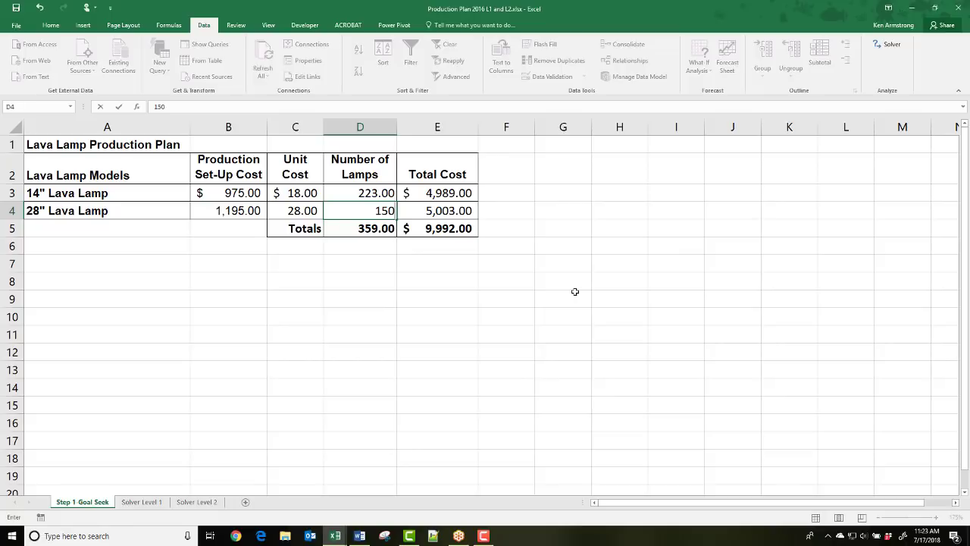
pyautogui.press('Return')
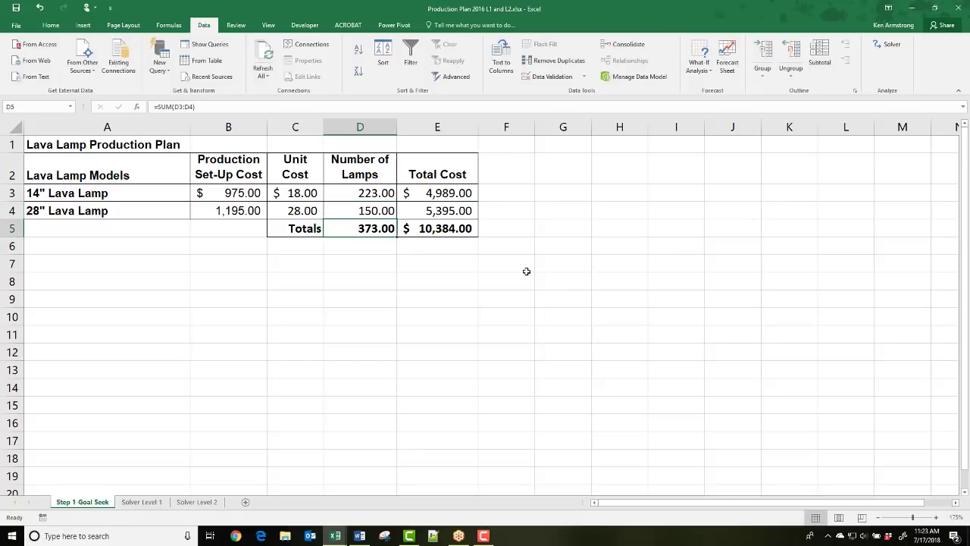
# Run Goal Seek to bring the 14-inch total cost in E3 to 4605 by changing D3, and keep the solution.
pyautogui.click(437, 212)
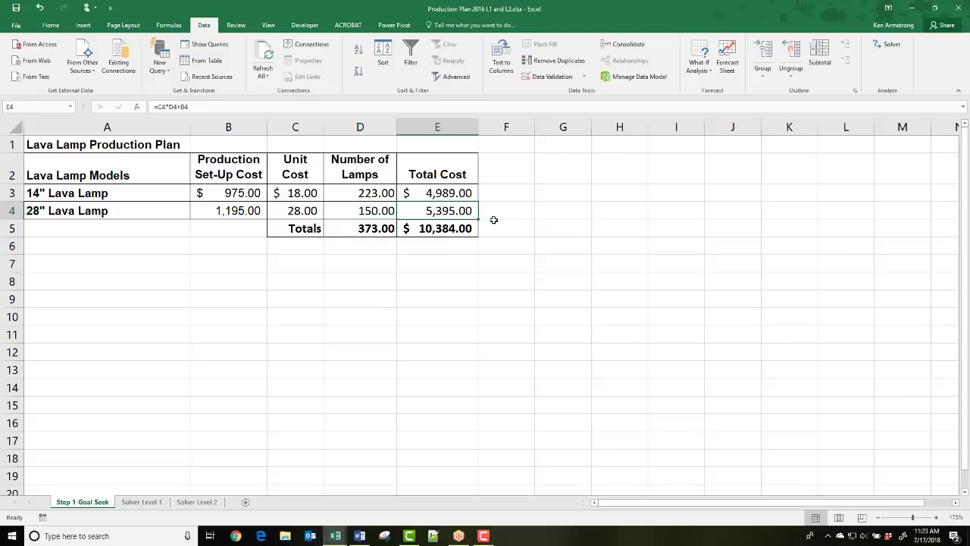
pyautogui.click(455, 192)
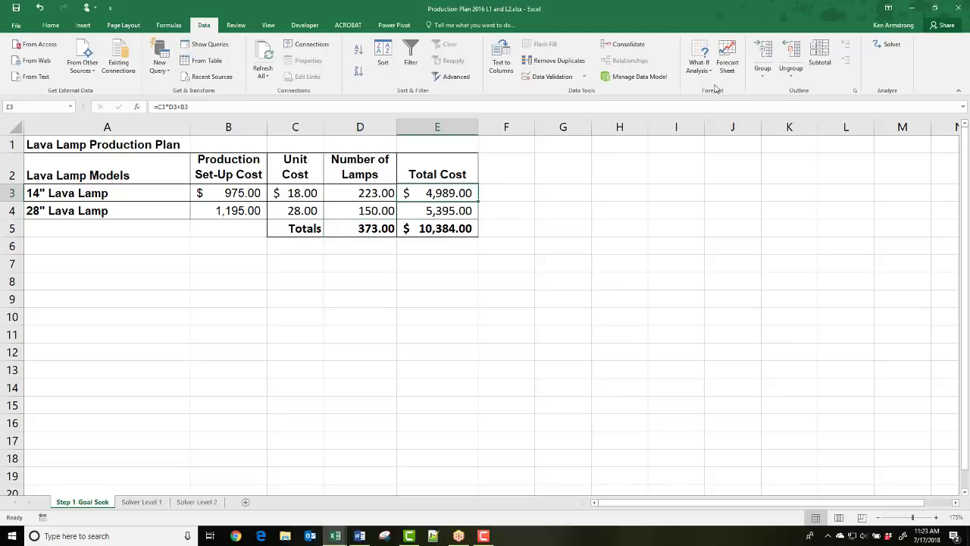
pyautogui.click(698, 67)
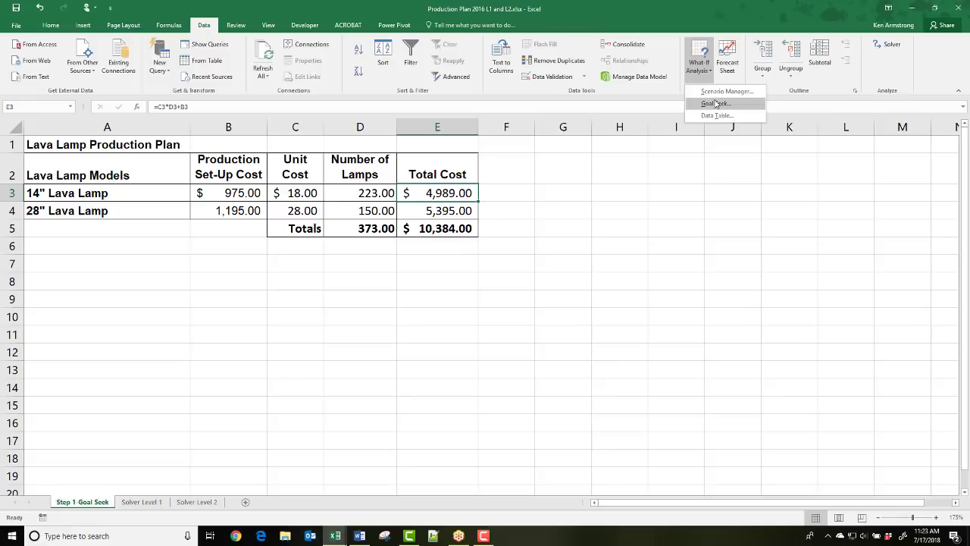
pyautogui.click(716, 103)
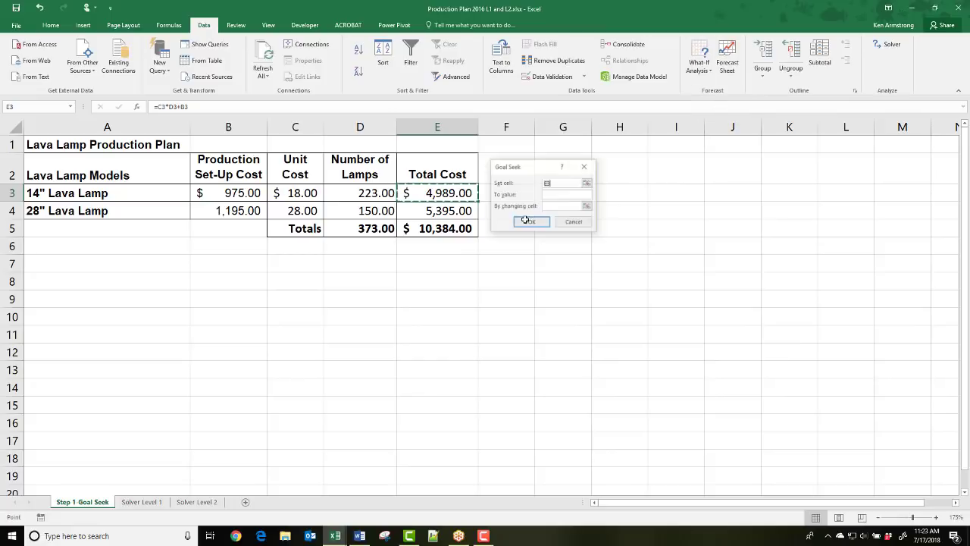
pyautogui.click(449, 193)
pyautogui.click(553, 195)
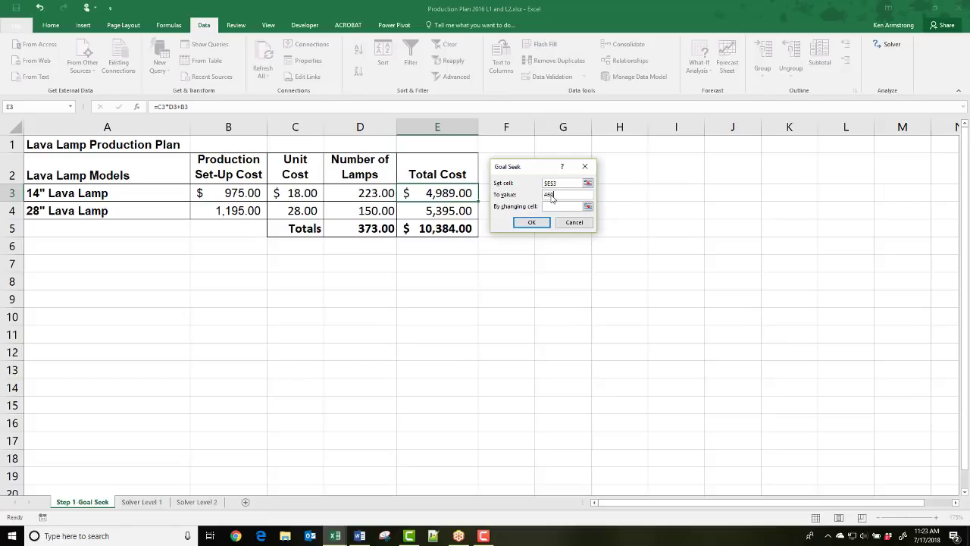
pyautogui.write('4605')
pyautogui.click(552, 206)
pyautogui.click(371, 195)
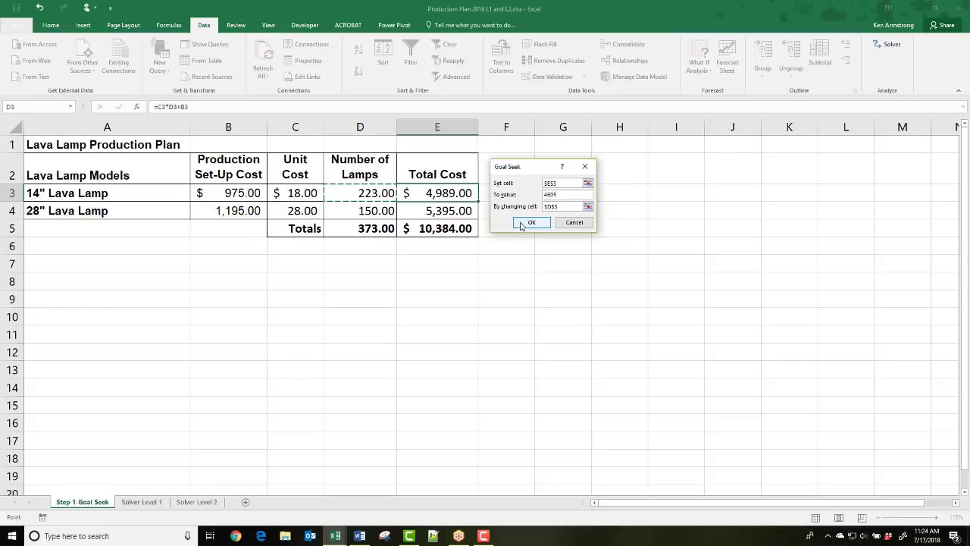
pyautogui.click(526, 223)
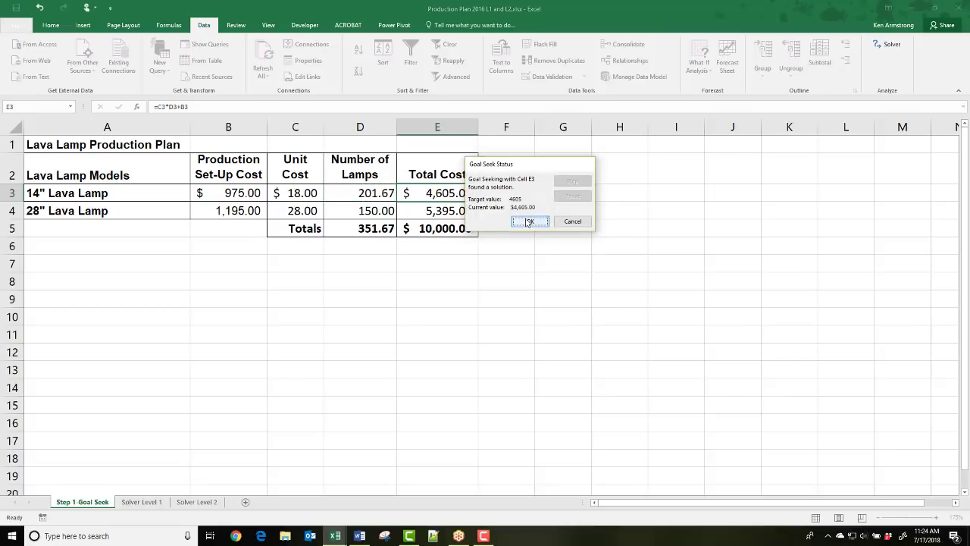
pyautogui.click(527, 223)
# Set the number of 14-inch lamps in D3 to the whole number 201 and check the overall total cost in E5.
pyautogui.click(364, 195)
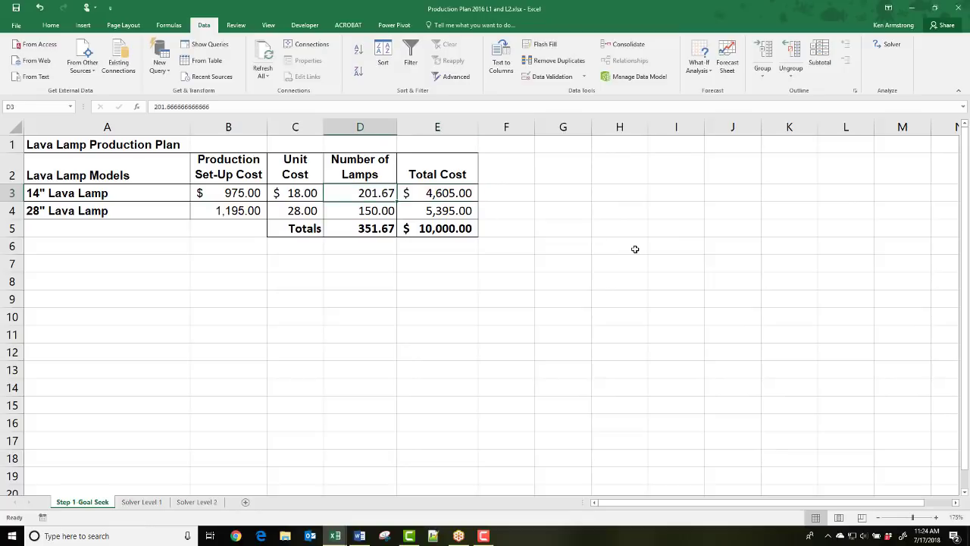
pyautogui.write('201')
pyautogui.press('Return')
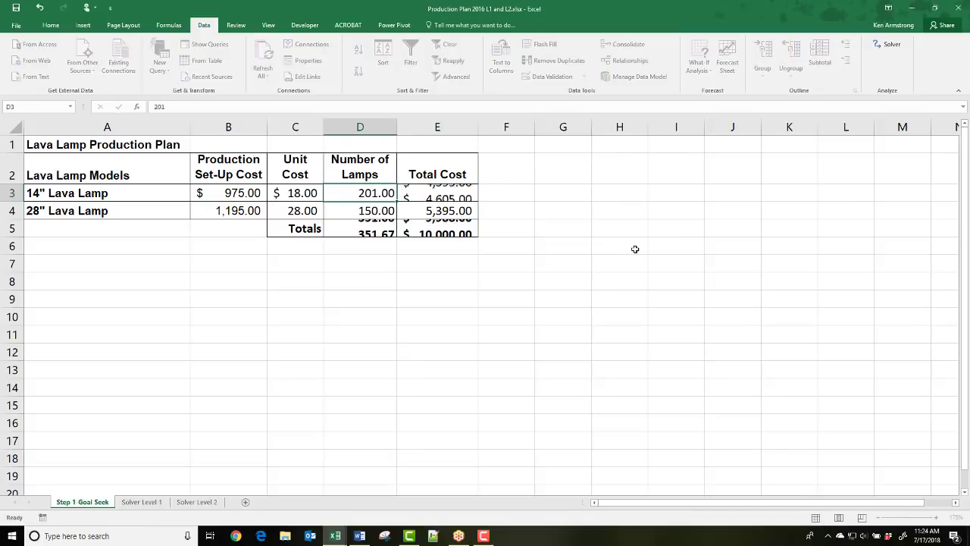
pyautogui.click(425, 231)
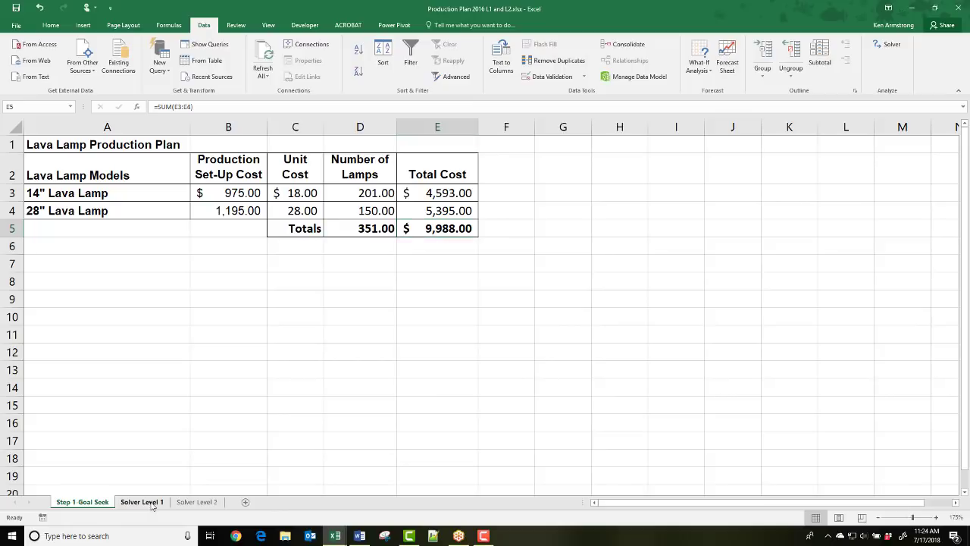
# On the Solver Level 1 sheet, clear the numbers of lamps produced in G3:G4 and check the carbon used per lamp.
pyautogui.click(152, 503)
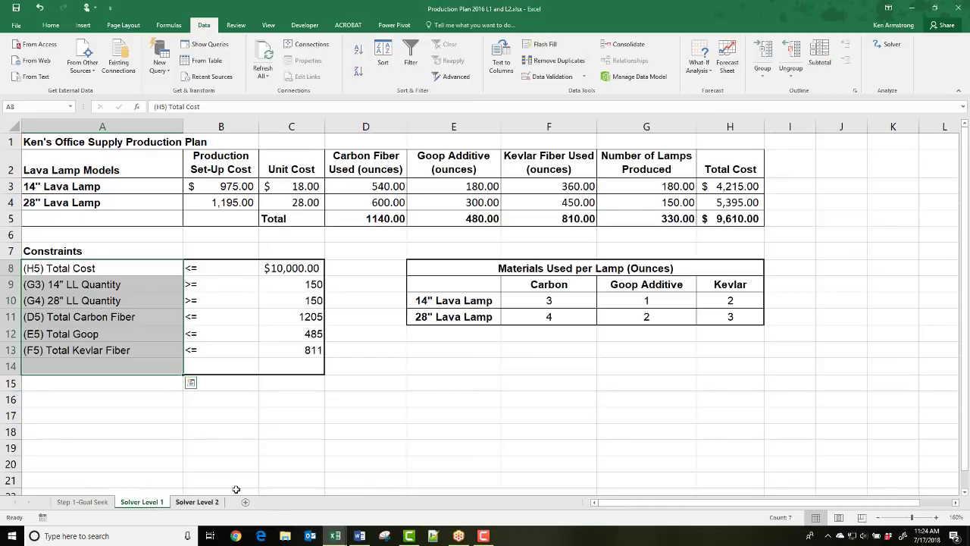
pyautogui.click(654, 184)
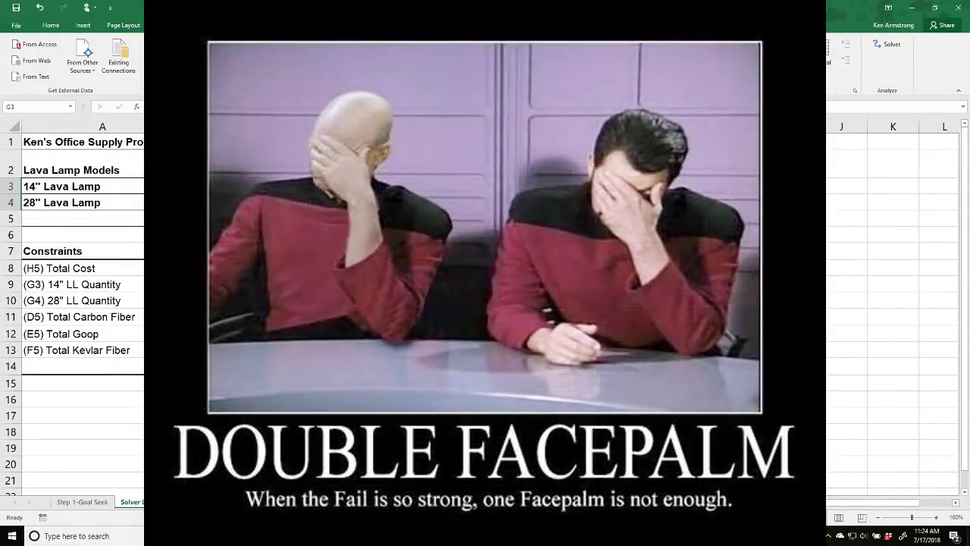
pyautogui.click(564, 302)
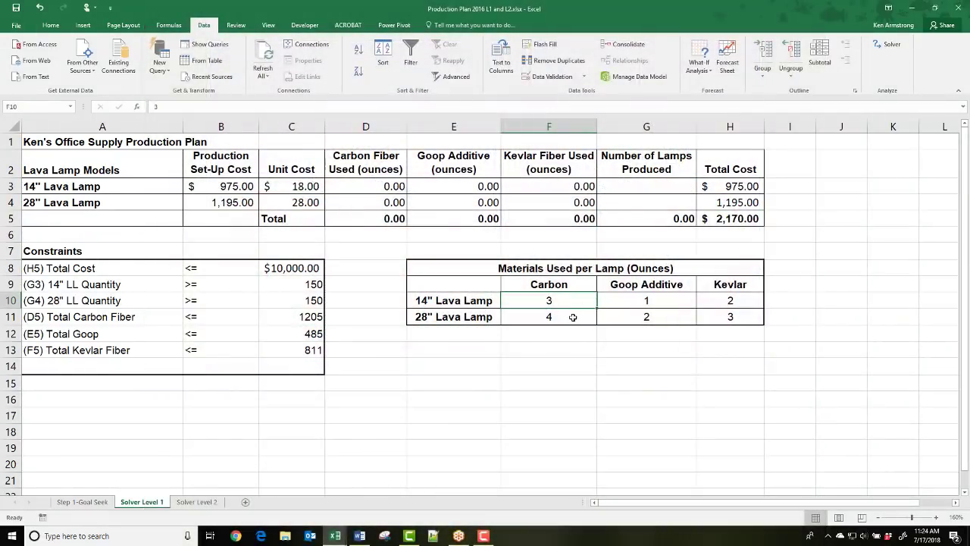
pyautogui.click(573, 317)
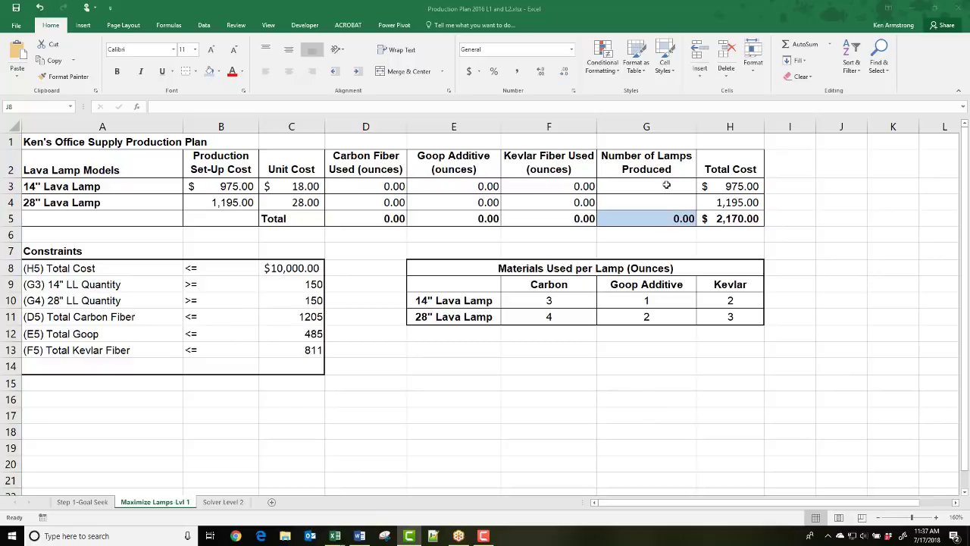
# Examine the lamp count cells G3:G4, the constraints in A8:C13 and the total lamps formula in G5.
pyautogui.moveTo(666, 185); pyautogui.dragTo(656, 199)
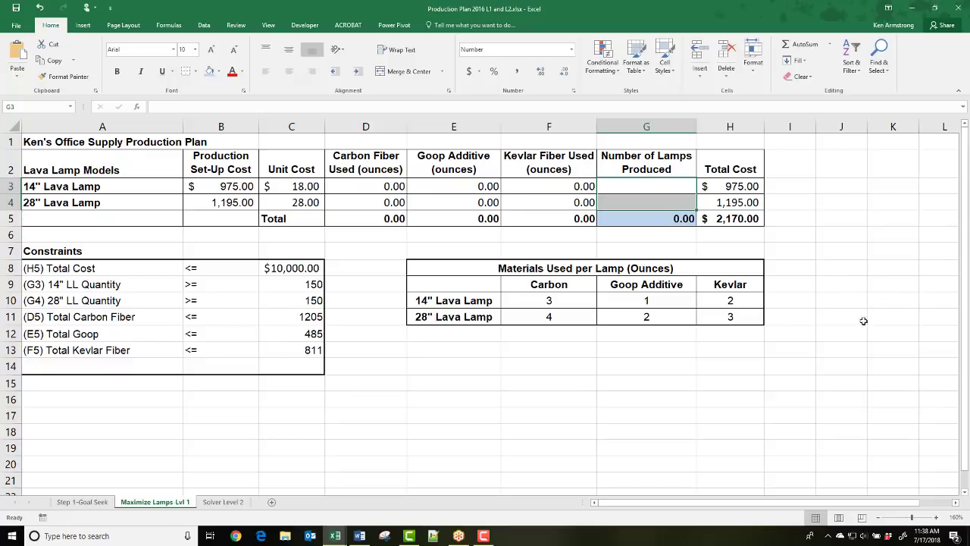
pyautogui.click(303, 278)
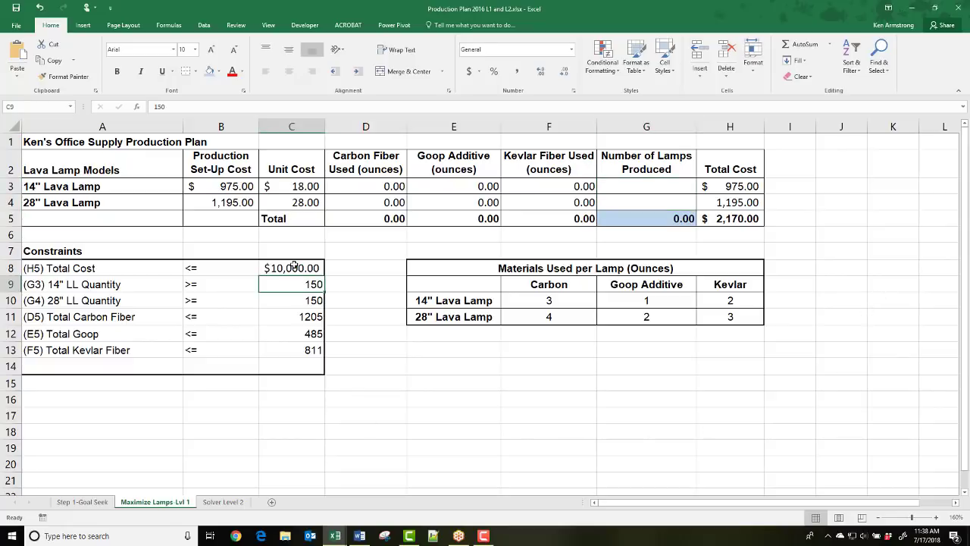
pyautogui.moveTo(131, 271); pyautogui.dragTo(291, 353)
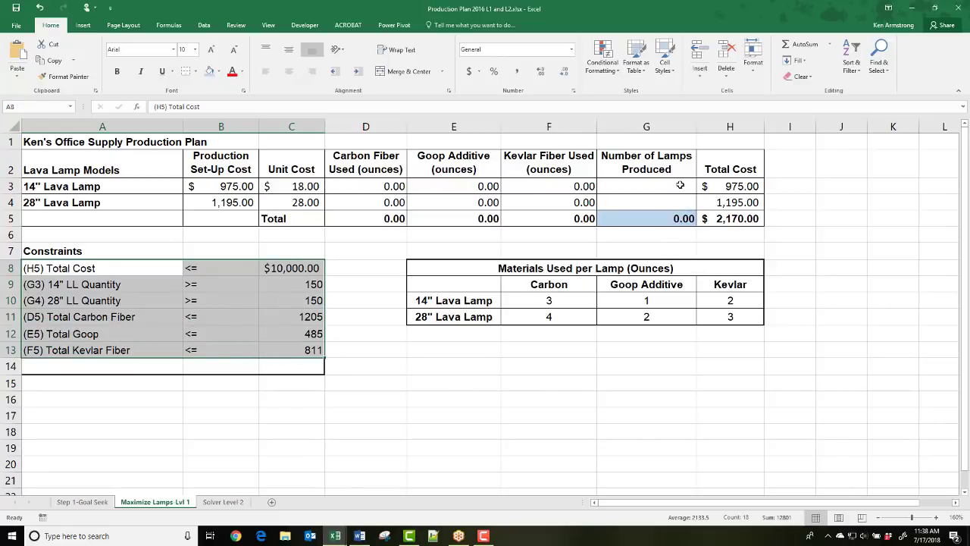
pyautogui.moveTo(677, 184); pyautogui.dragTo(686, 207)
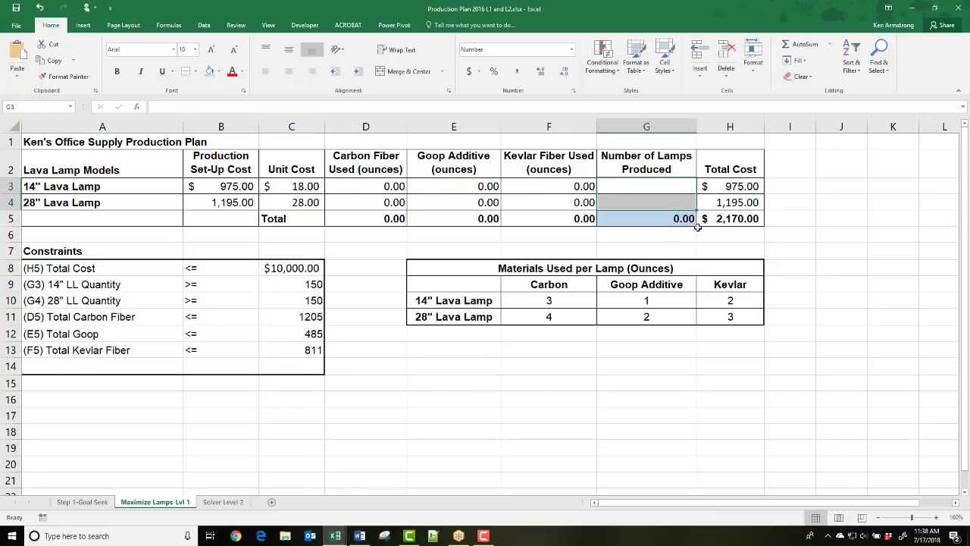
pyautogui.click(682, 220)
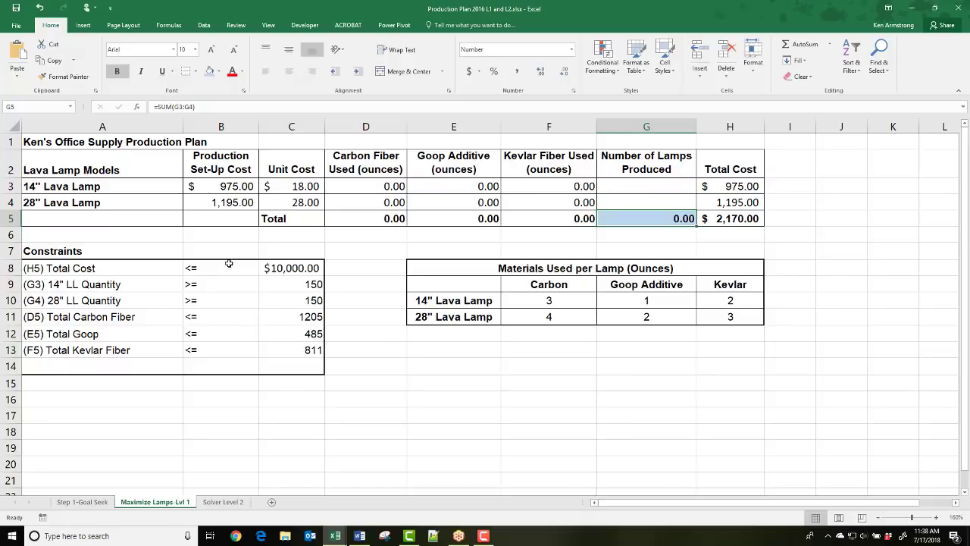
# Review the constraints block in A7:C14 together with the lamp quantity cells G3:G4.
pyautogui.moveTo(67, 252); pyautogui.dragTo(274, 366)
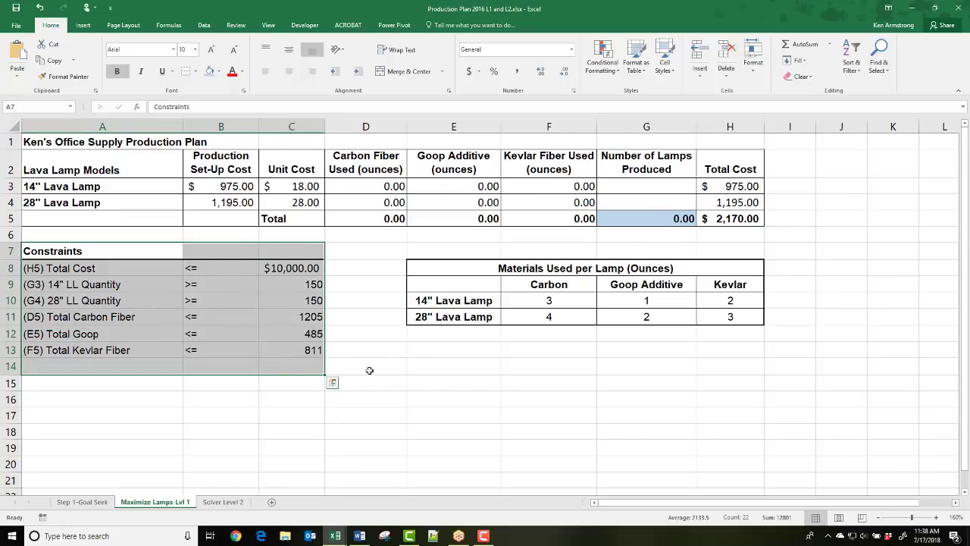
pyautogui.click(627, 219)
pyautogui.moveTo(627, 190); pyautogui.dragTo(620, 203)
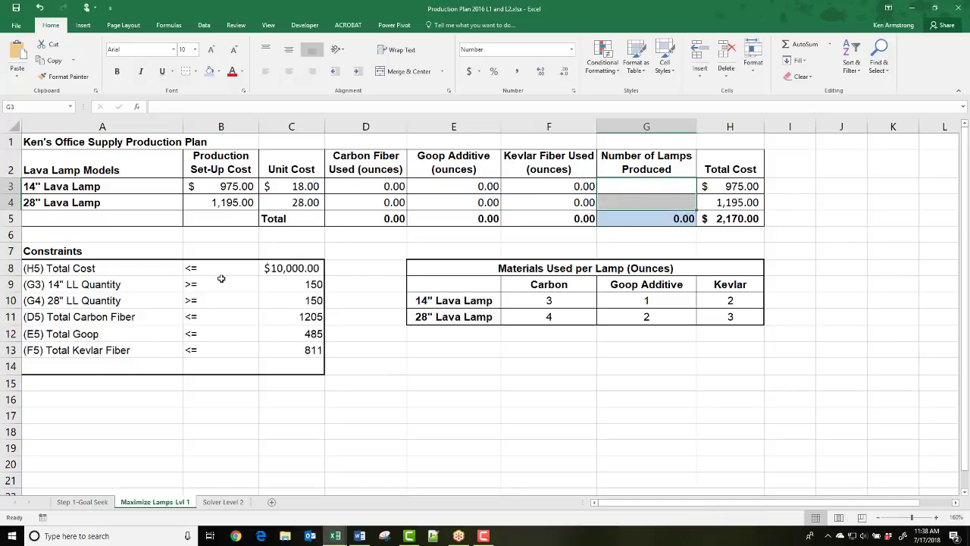
pyautogui.moveTo(179, 266); pyautogui.dragTo(309, 351)
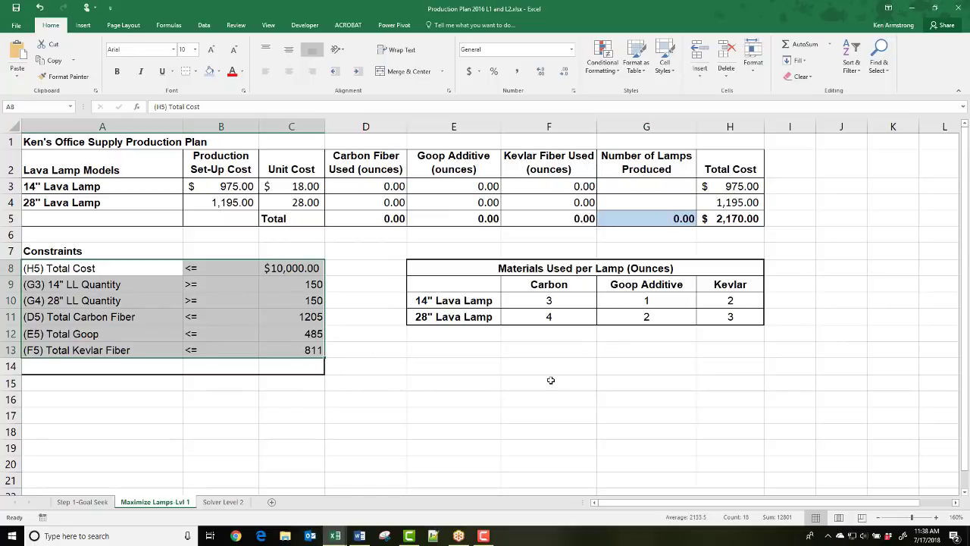
pyautogui.click(550, 380)
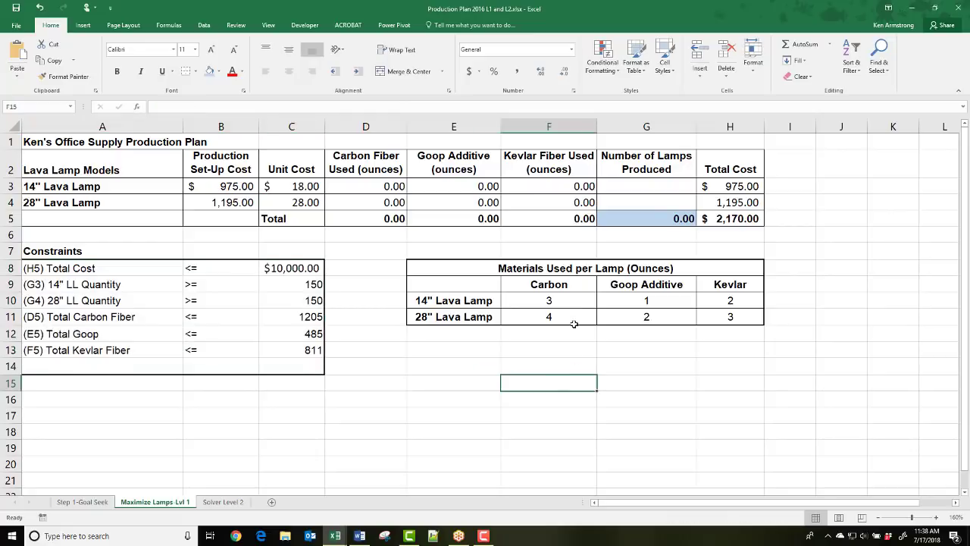
# Examine the carbon, goop additive and Kevlar ounces used per 14-inch and 28-inch lamp in F10:H11.
pyautogui.click(549, 300)
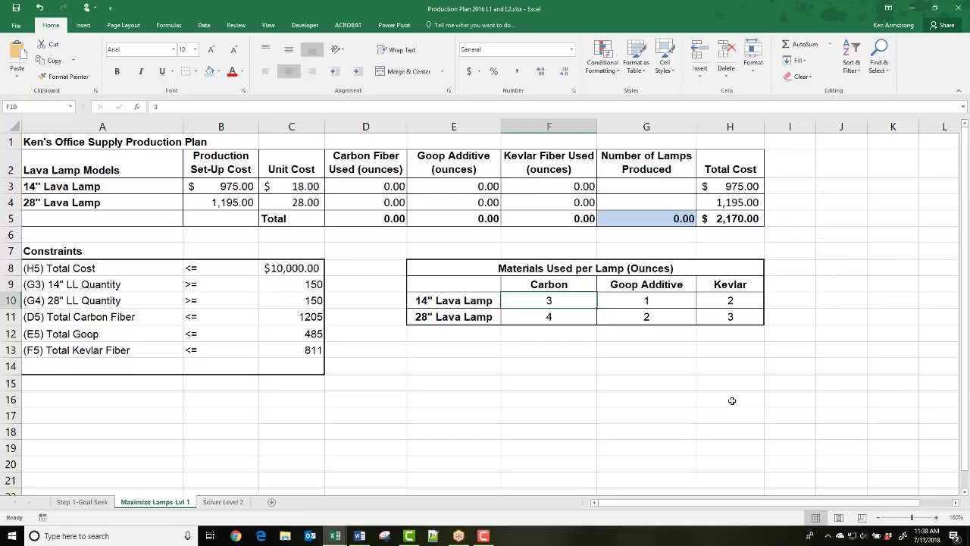
pyautogui.press('Right')
pyautogui.press('Right')
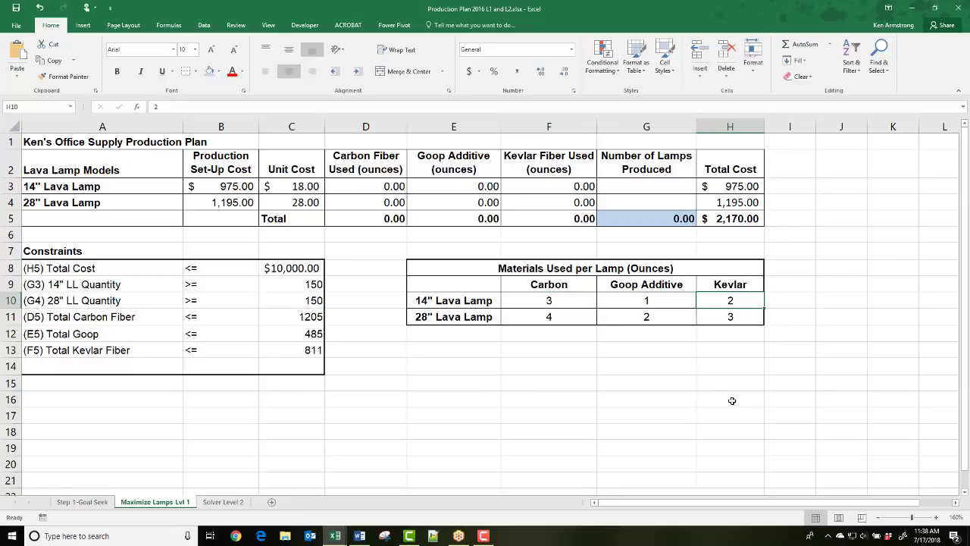
pyautogui.press('Down')
pyautogui.press('Left')
pyautogui.press('Left')
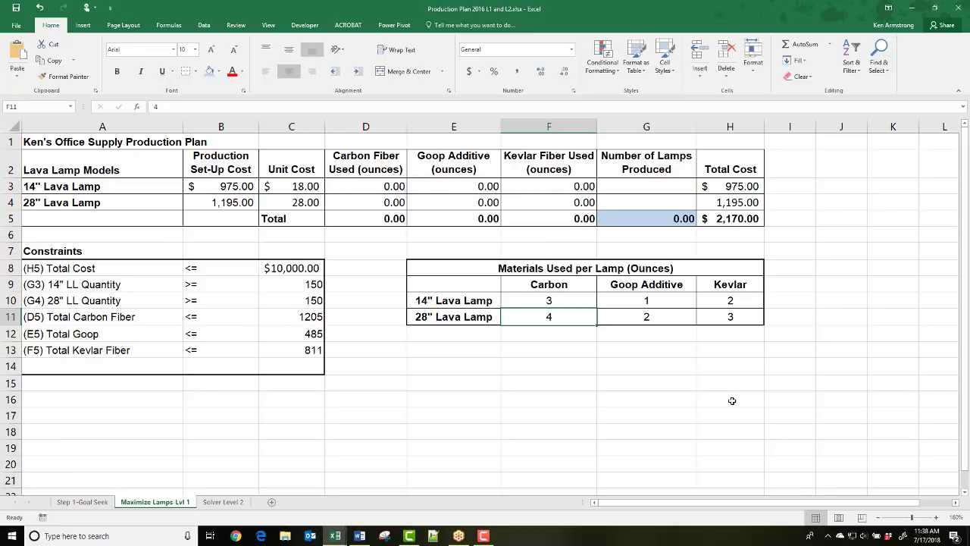
pyautogui.press('Right')
pyautogui.press('Right')
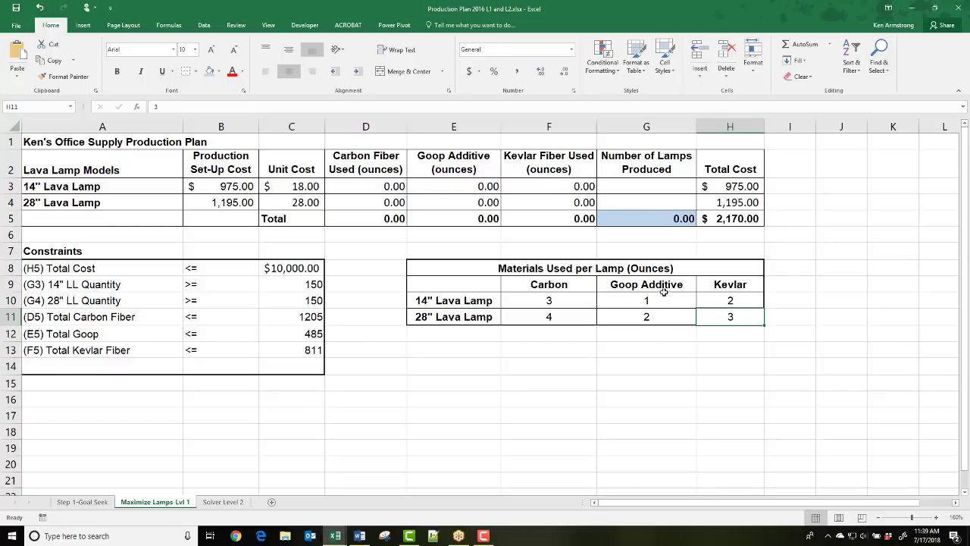
# Inspect the 14-inch carbon fiber formula in D3 and the cells it references, leaving it unedited.
pyautogui.click(637, 185)
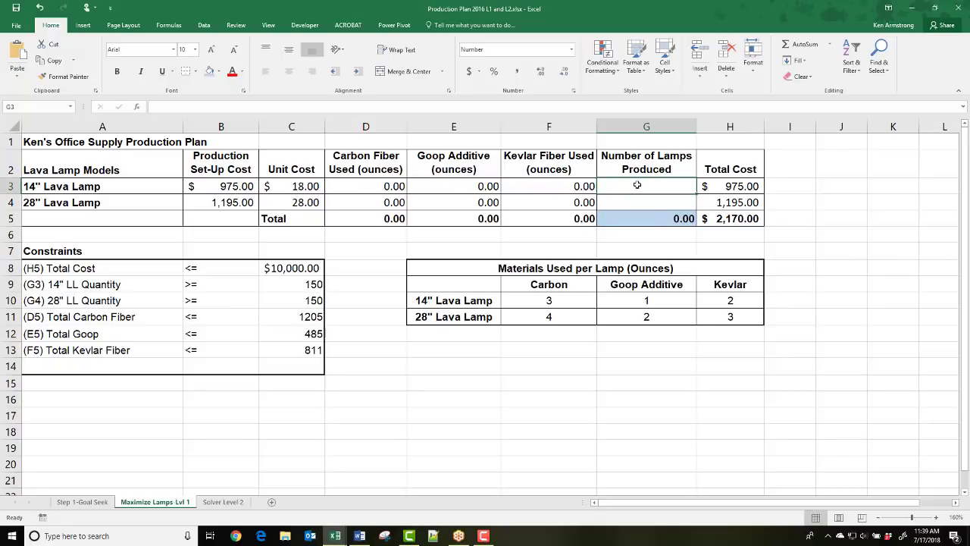
pyautogui.click(357, 184)
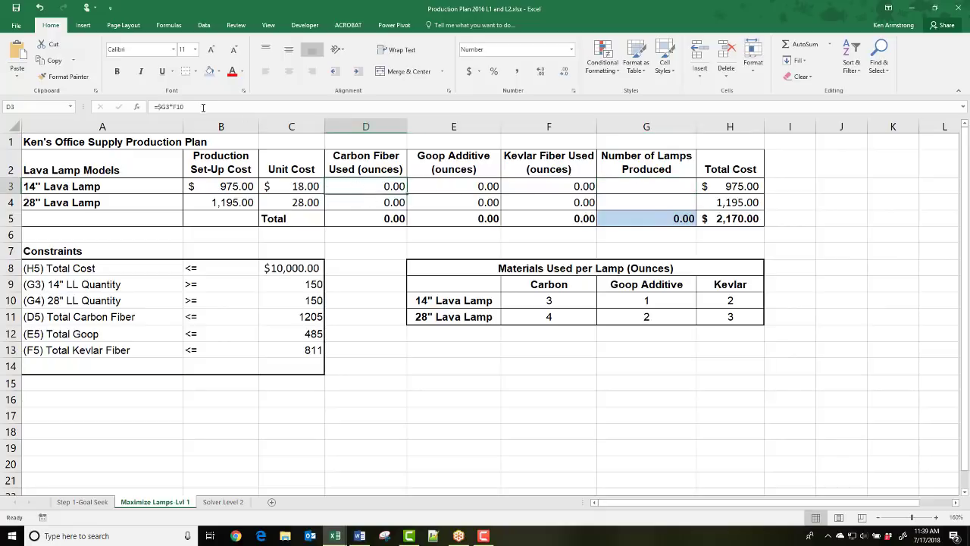
pyautogui.click(180, 106)
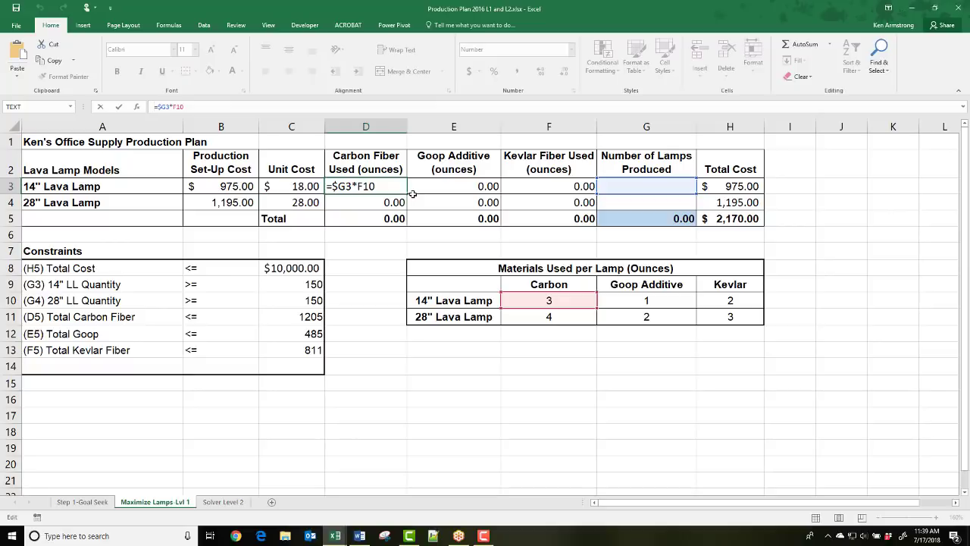
pyautogui.press('Return')
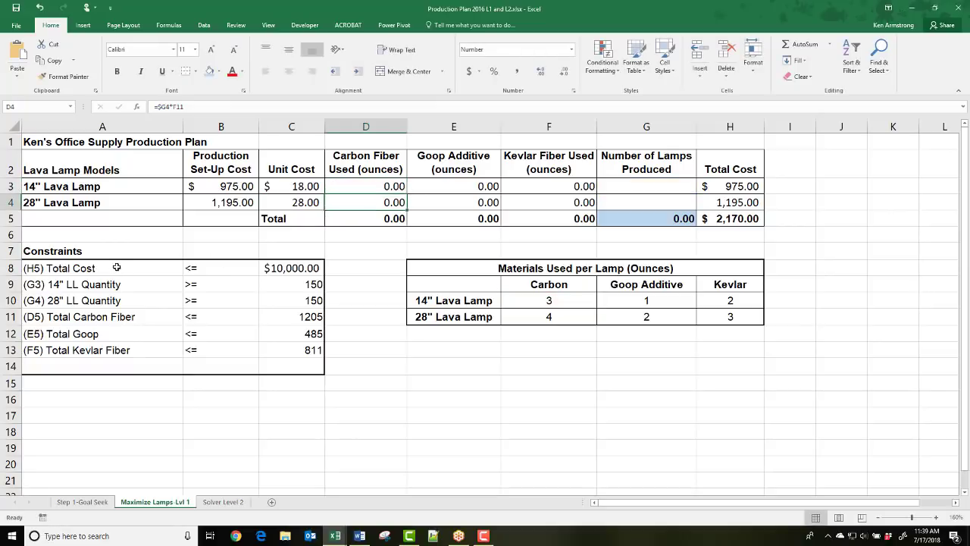
# Examine the constraint limits in C8:C13, covering the material maximums, minimum lamp quantities and total cost with its operator.
pyautogui.moveTo(115, 266); pyautogui.dragTo(291, 362)
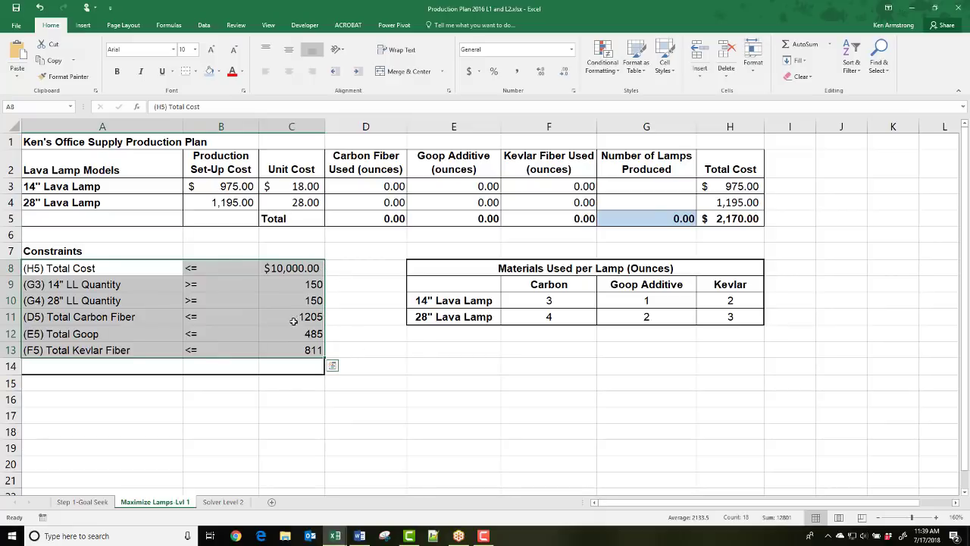
pyautogui.moveTo(288, 319); pyautogui.dragTo(288, 348)
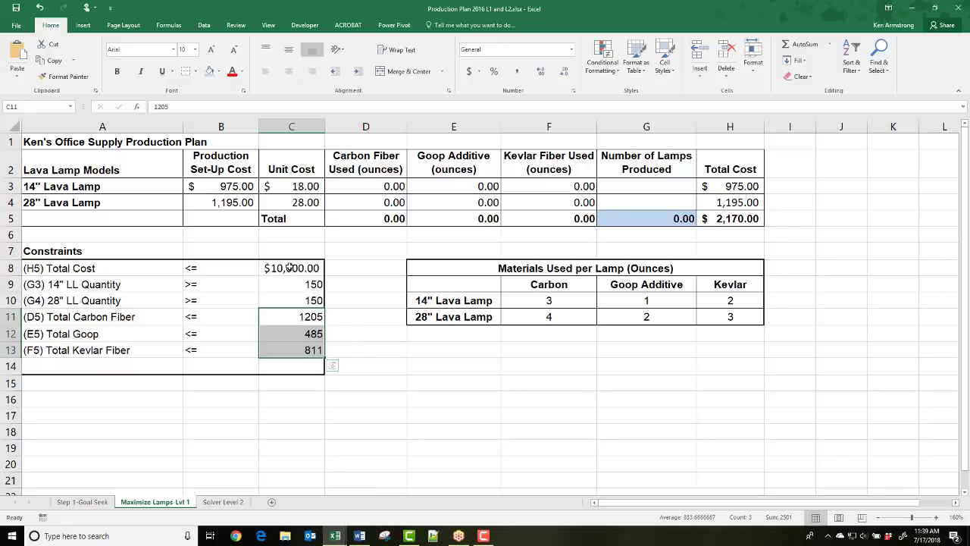
pyautogui.moveTo(291, 269); pyautogui.dragTo(293, 300)
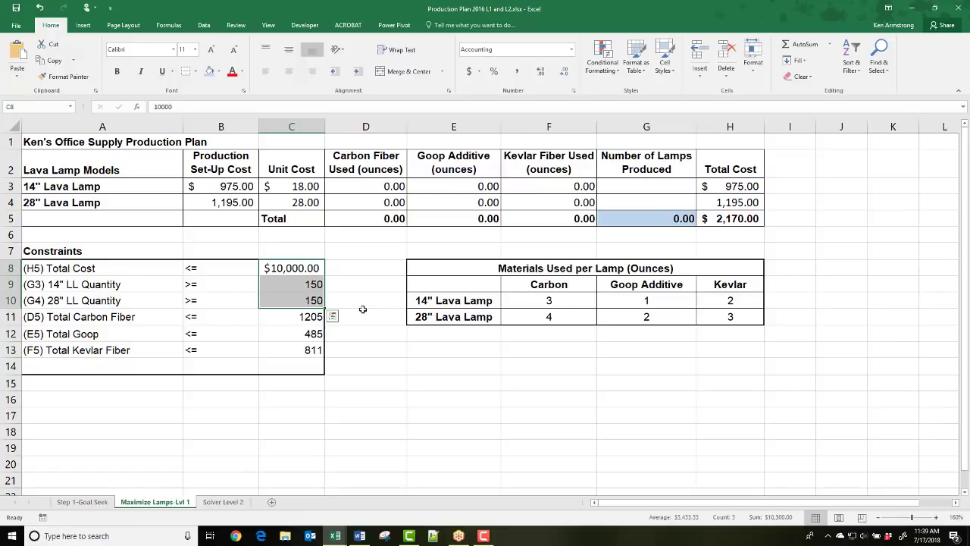
pyautogui.click(300, 284)
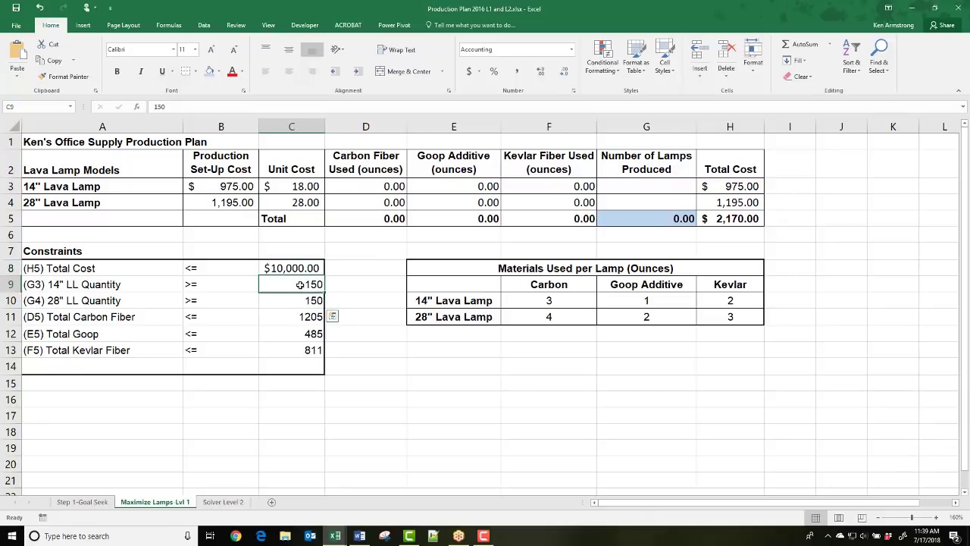
pyautogui.press('Down')
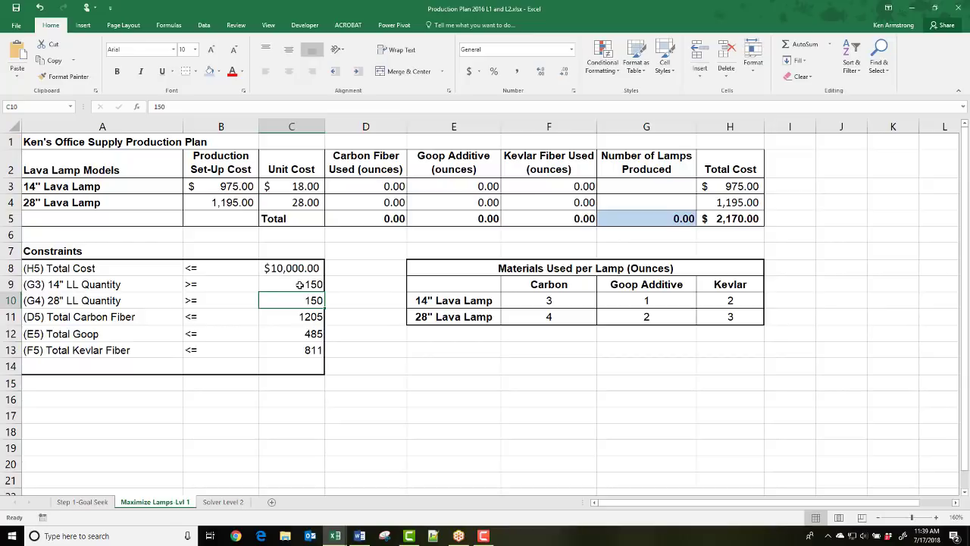
pyautogui.press('Up')
pyautogui.press('Up')
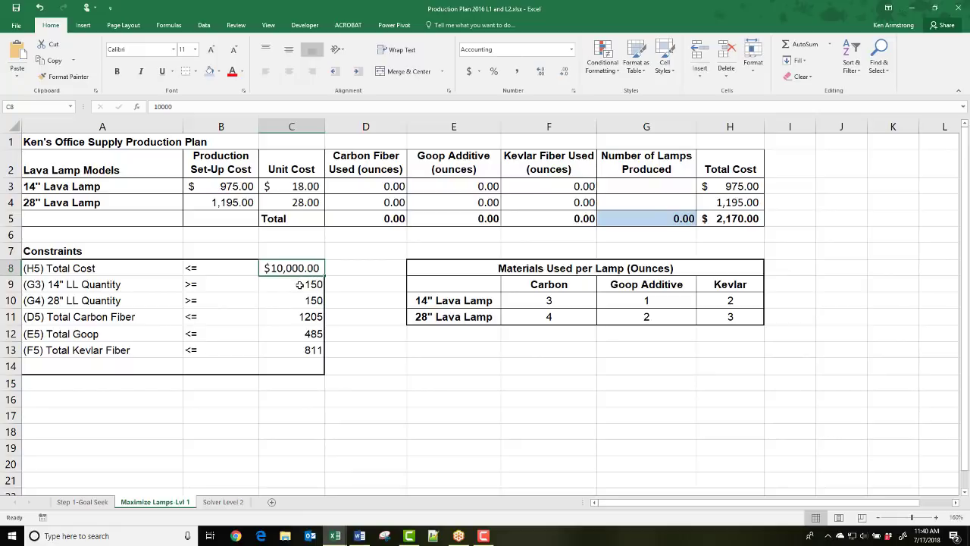
pyautogui.press('Left')
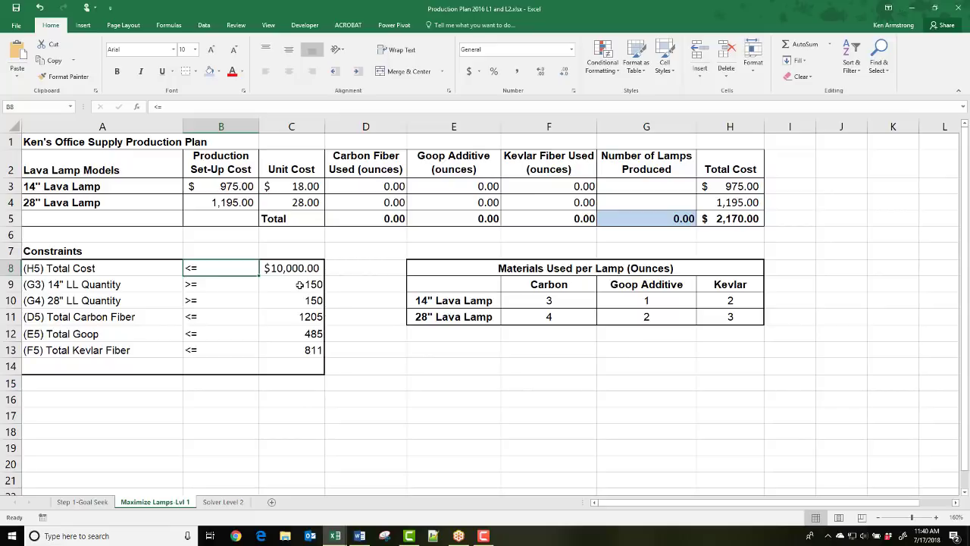
pyautogui.press('Right')
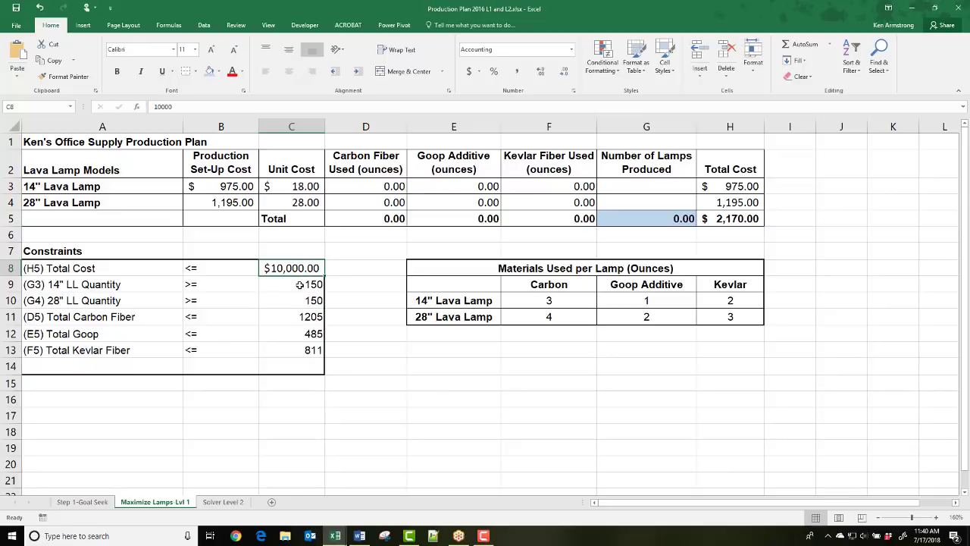
# Enter 10 as the number of lamps produced for both the 14-inch and 28-inch models in G3 and G4.
pyautogui.click(667, 216)
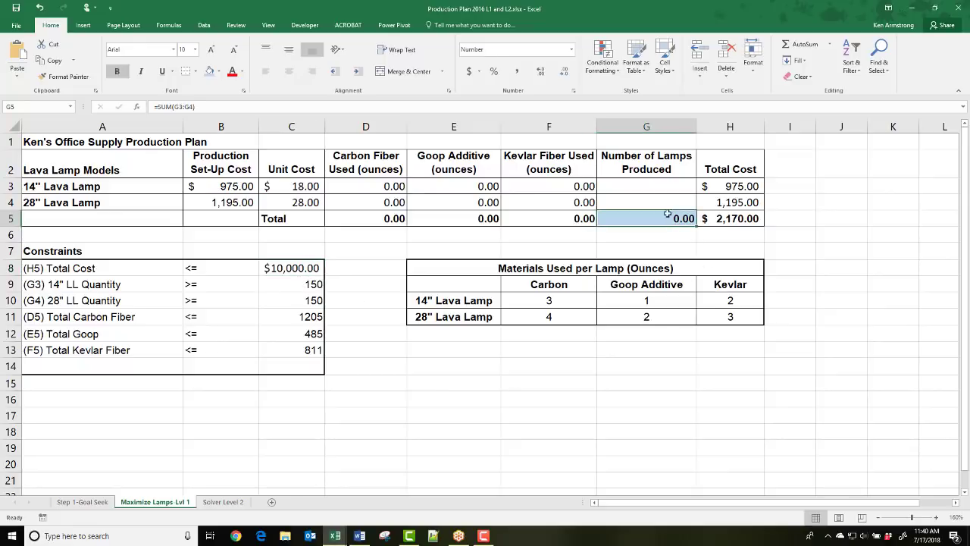
pyautogui.keyDown('ctrl'); pyautogui.click(656, 182); pyautogui.keyUp('ctrl')
pyautogui.write('10')
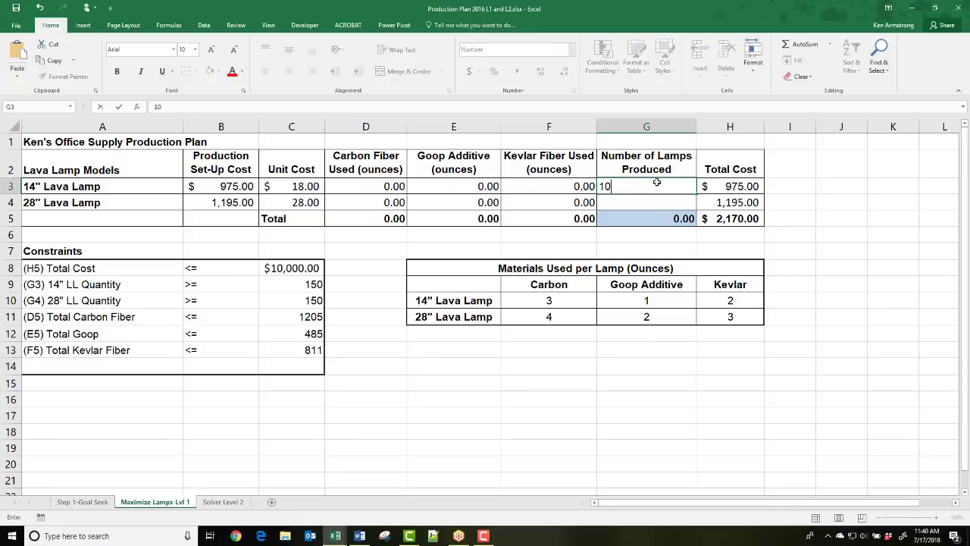
pyautogui.press('Return')
pyautogui.write('10')
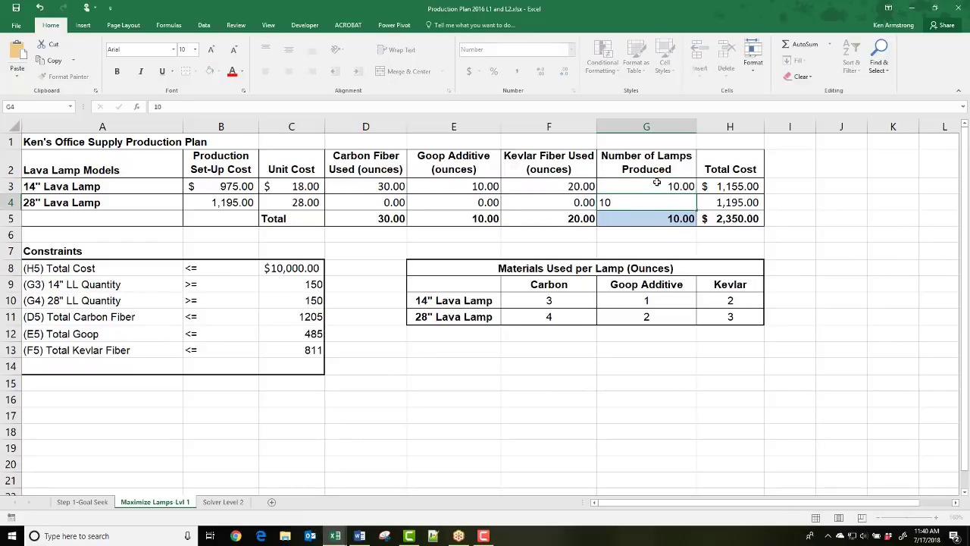
pyautogui.press('Return')
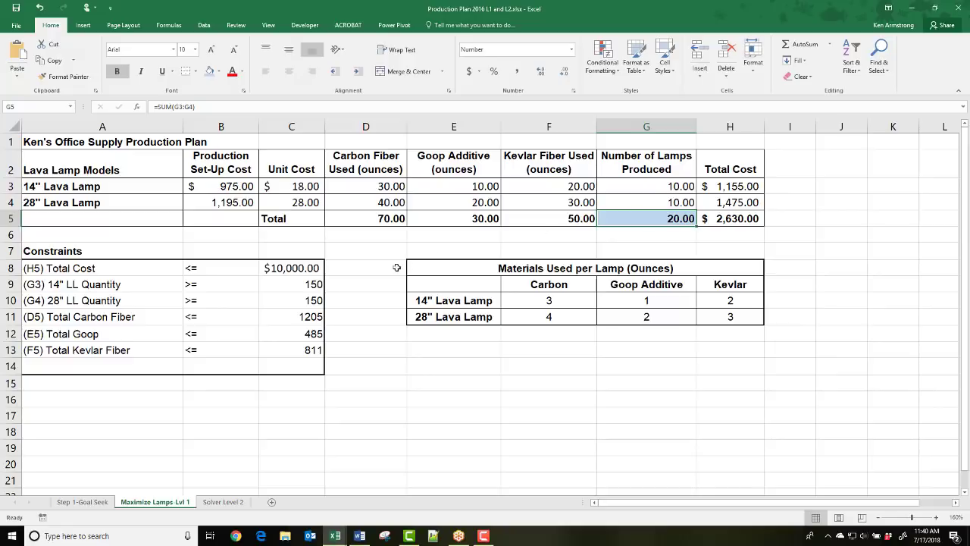
pyautogui.click(363, 251)
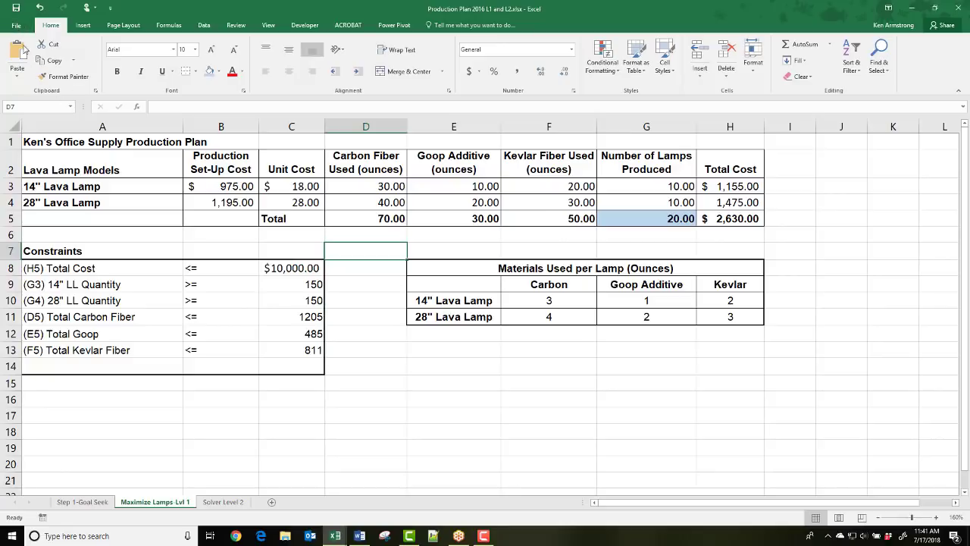
# Enable the Solver Add-in through the Excel add-ins options and display the data analysis tools.
pyautogui.hotkey('alt', 'f')
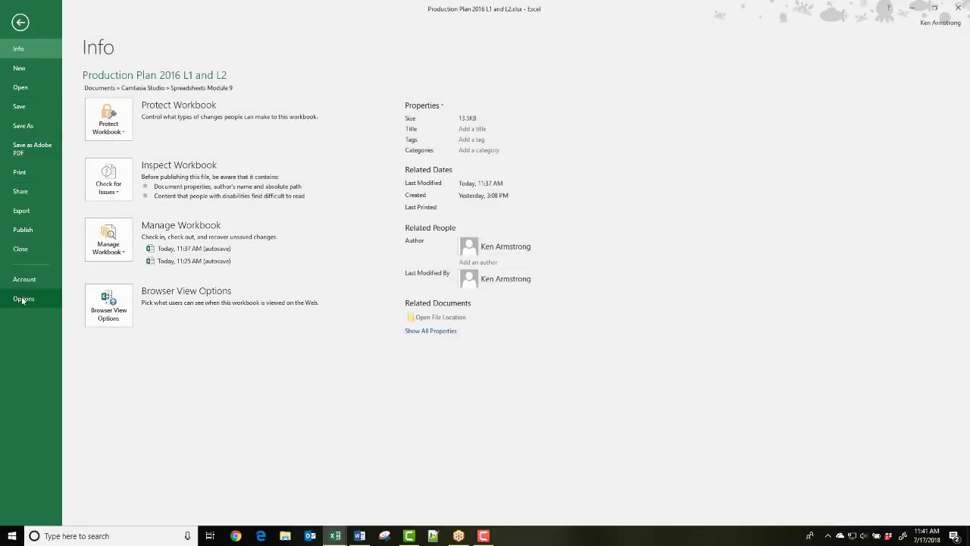
pyautogui.click(22, 299)
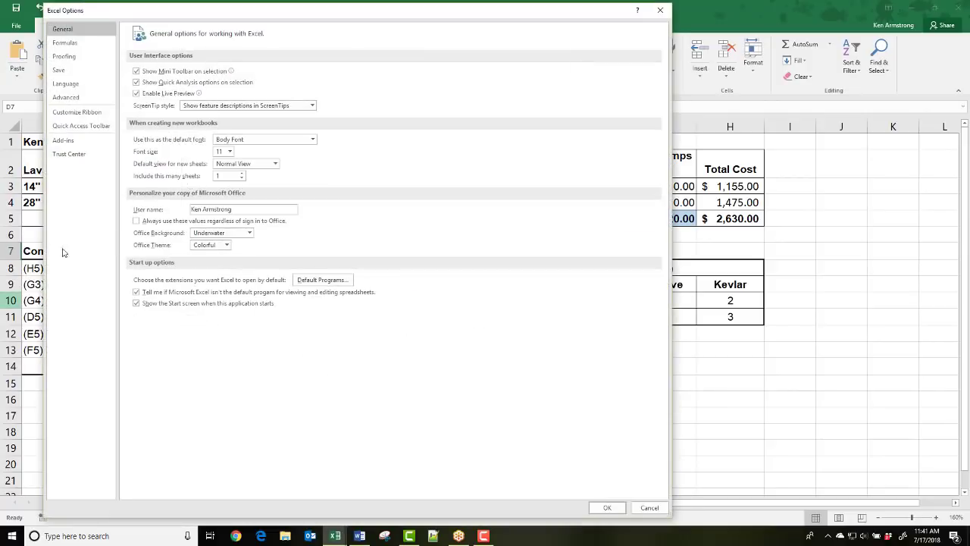
pyautogui.click(68, 141)
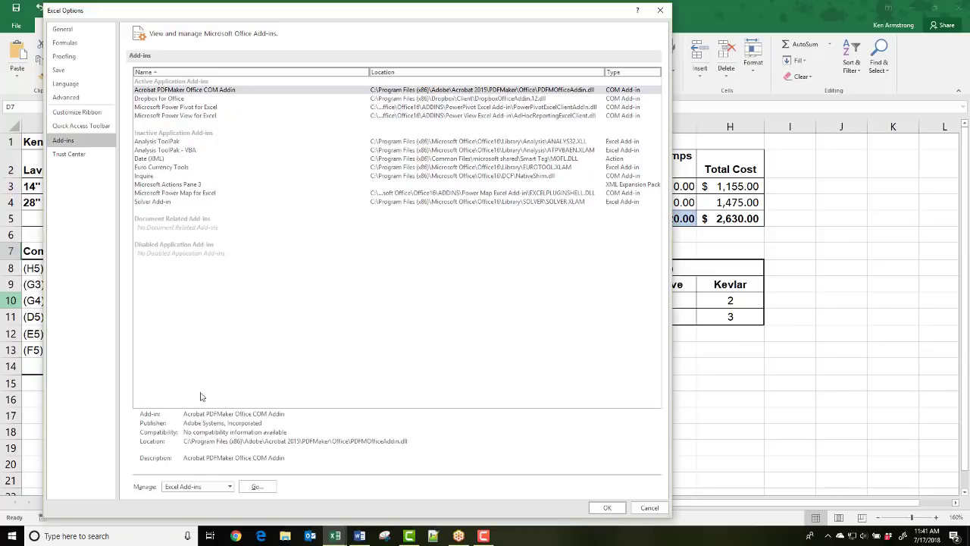
pyautogui.click(255, 489)
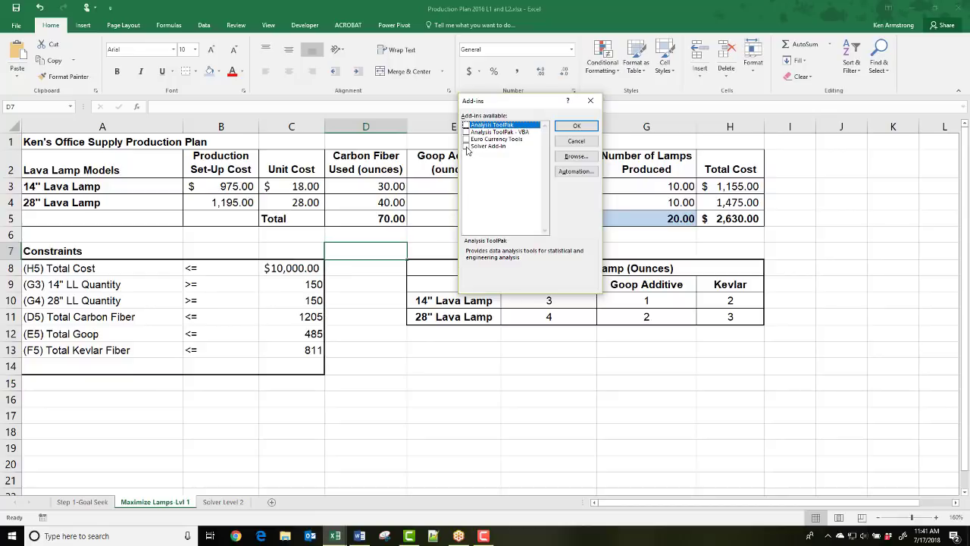
pyautogui.click(466, 146)
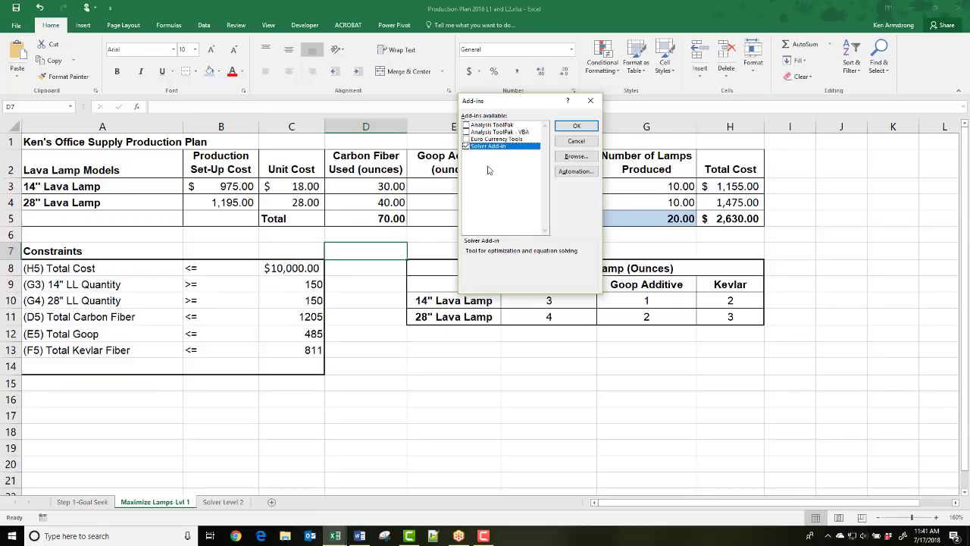
pyautogui.click(577, 127)
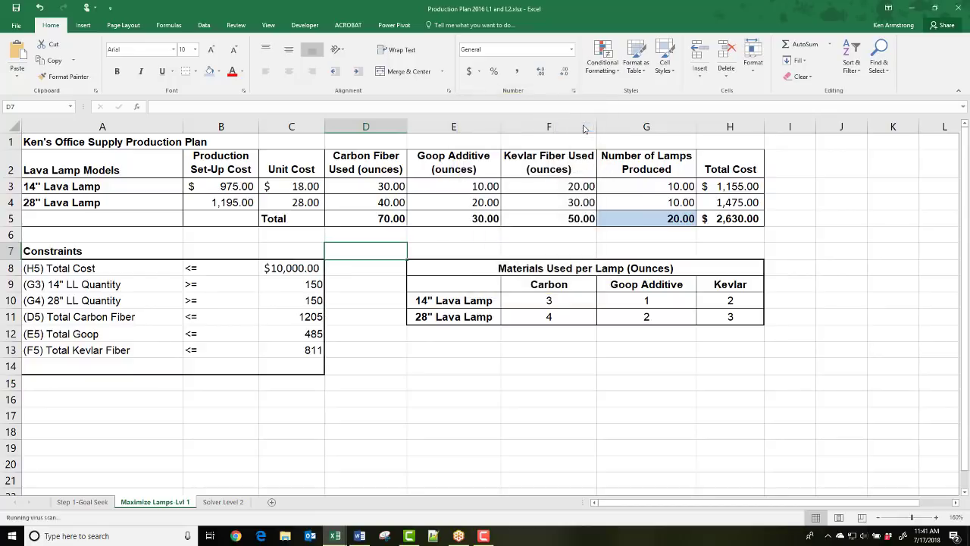
pyautogui.click(208, 26)
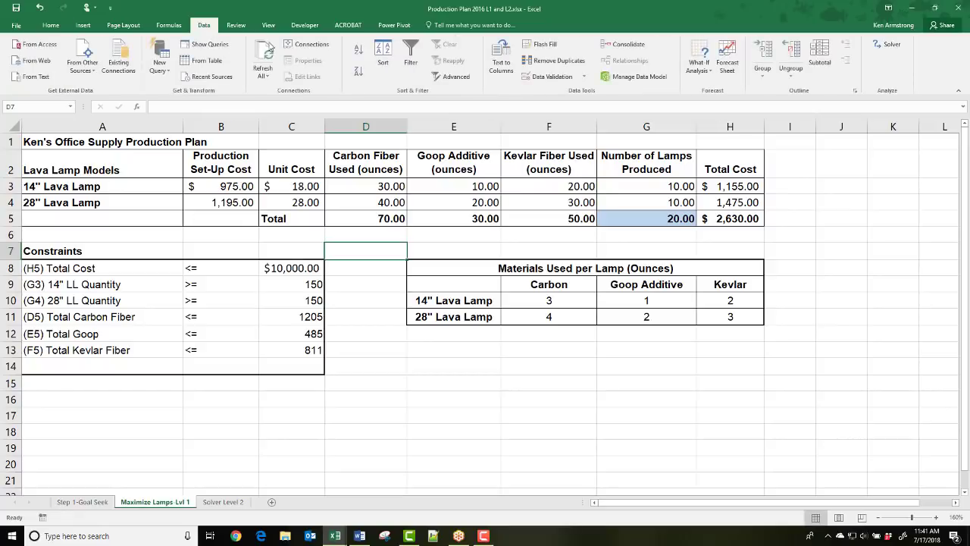